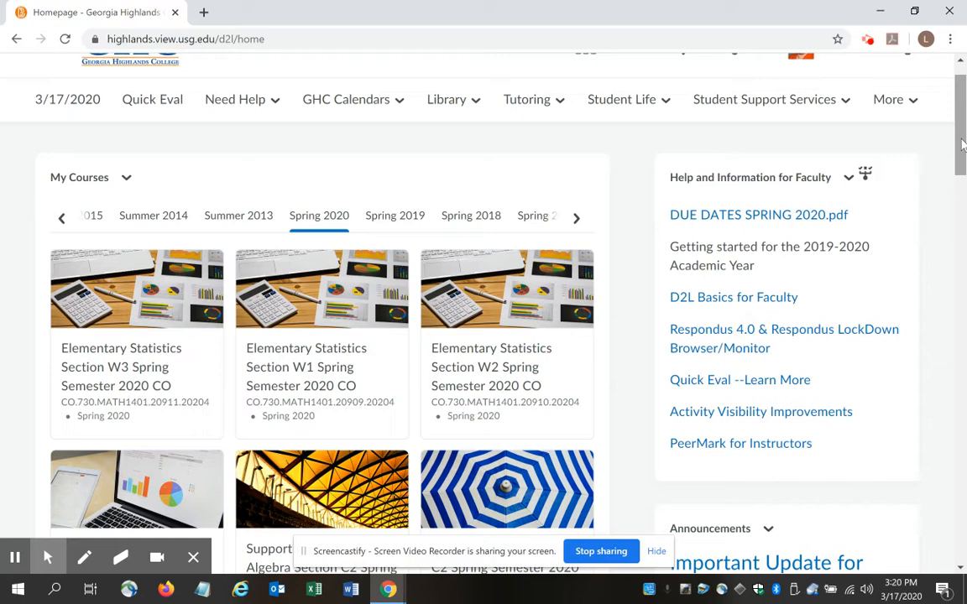
Open the Elementary Statistics Section C1 Spring Semester 2020 course from the Spring 2020 course list
left_click(963, 144)
left_click_drag(963, 144, 961, 197)
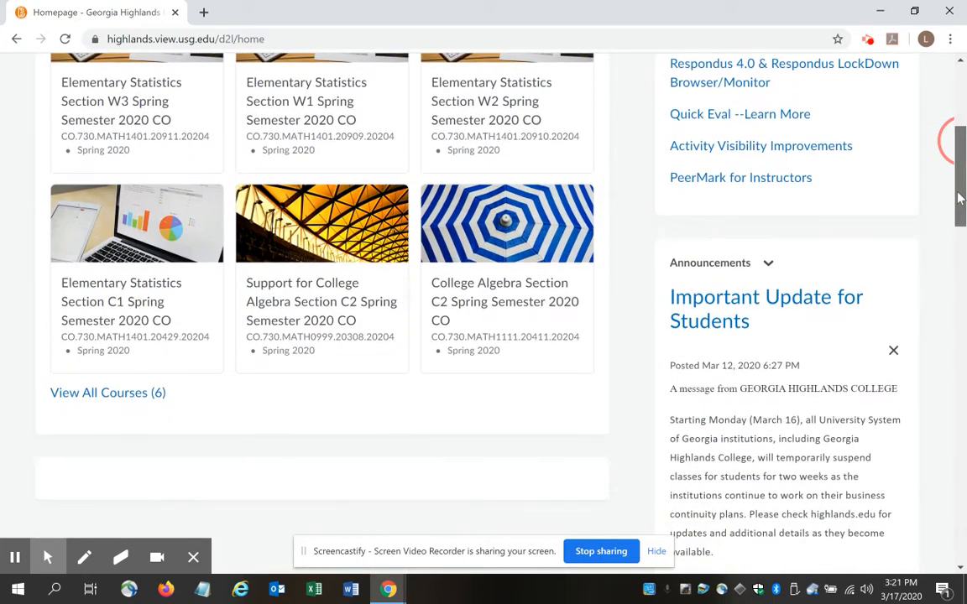
left_click(151, 299)
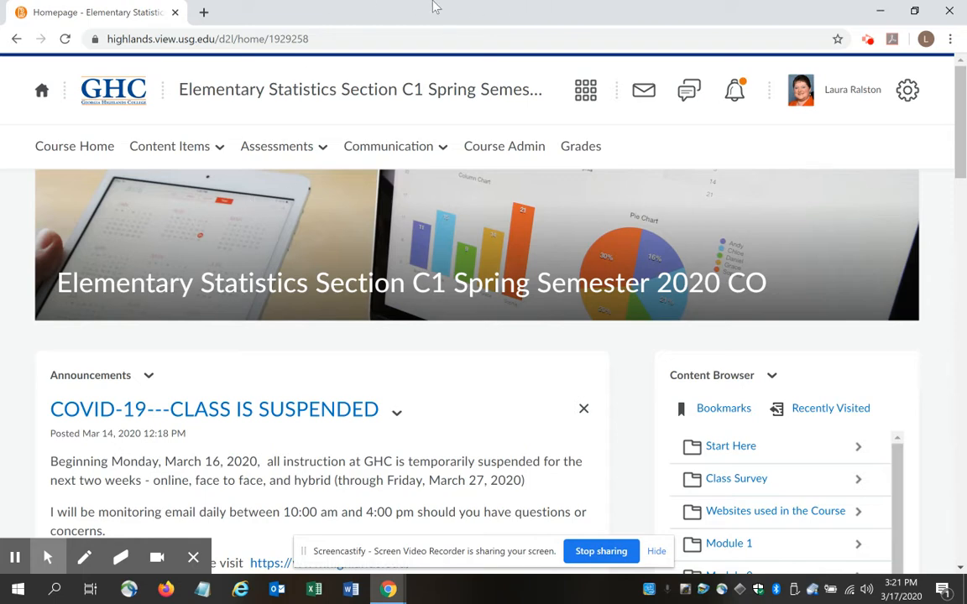
Go to the course's full Content page from the Content Browser widget
left_click(962, 142)
left_click(963, 149)
left_click_drag(963, 150, 961, 148)
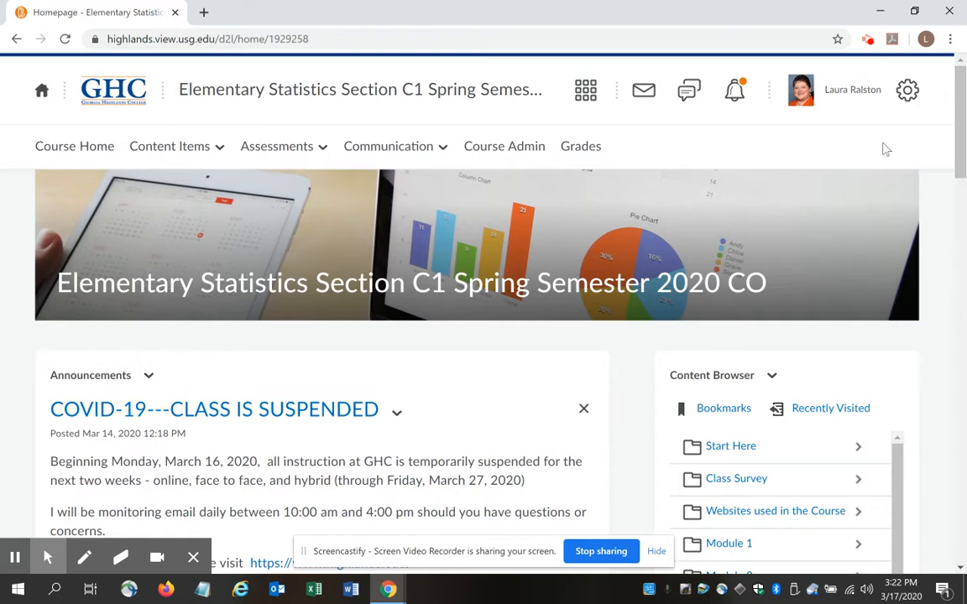
scroll(957, 147, "down", 3)
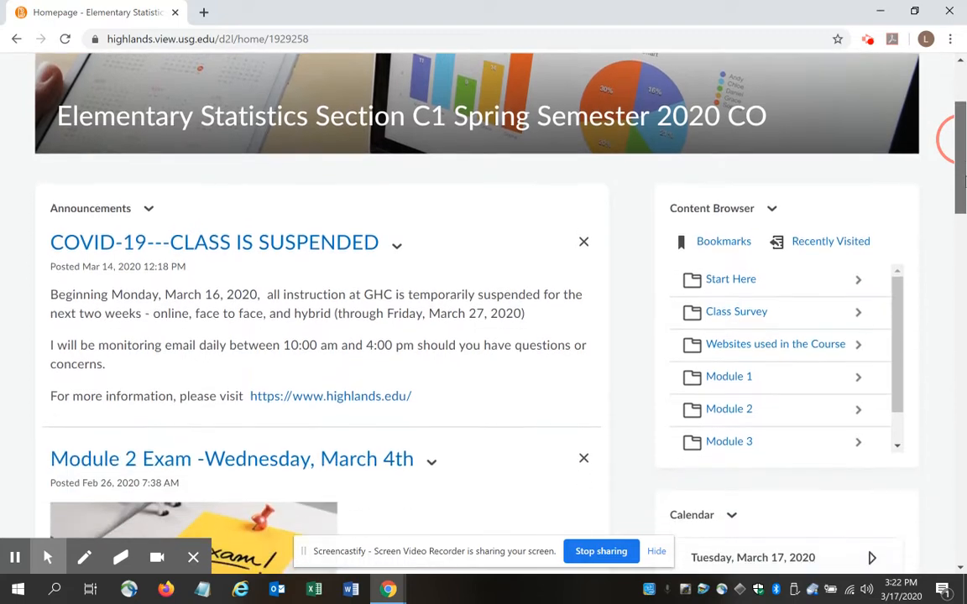
left_click(771, 184)
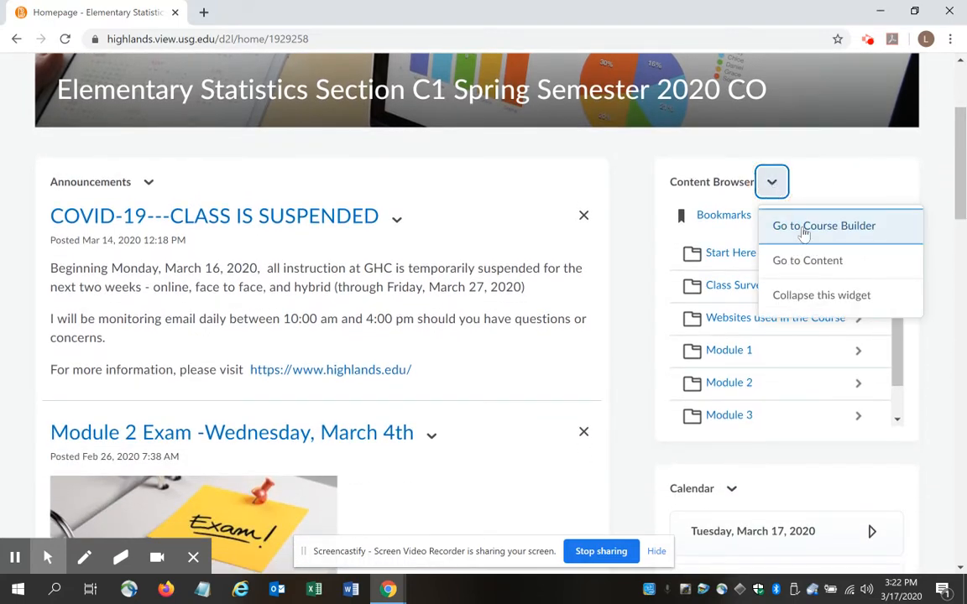
left_click(810, 262)
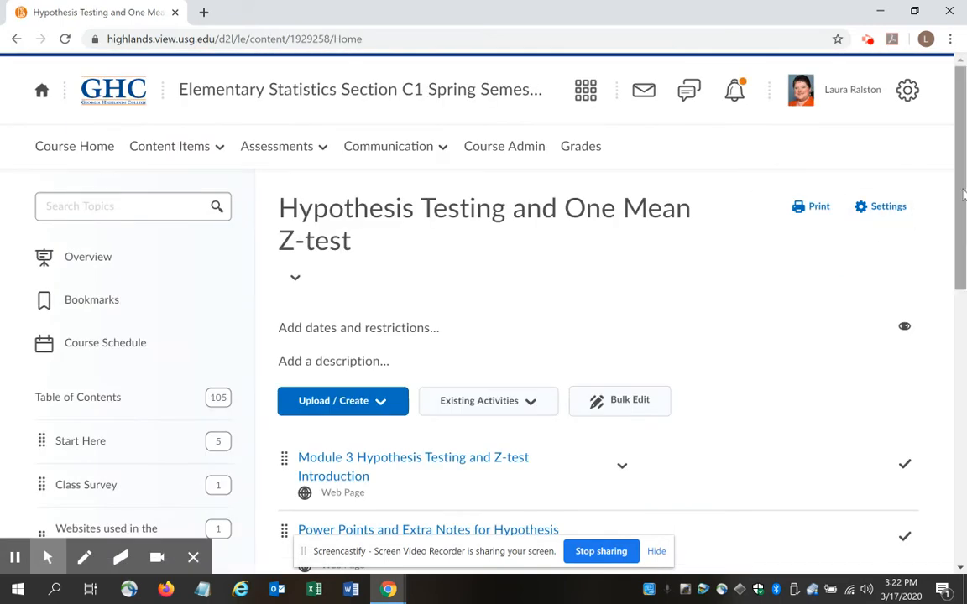
Open Module 3 in the course's table of contents
left_click_drag(959, 186, 958, 198)
scroll(958, 186, "down", 4)
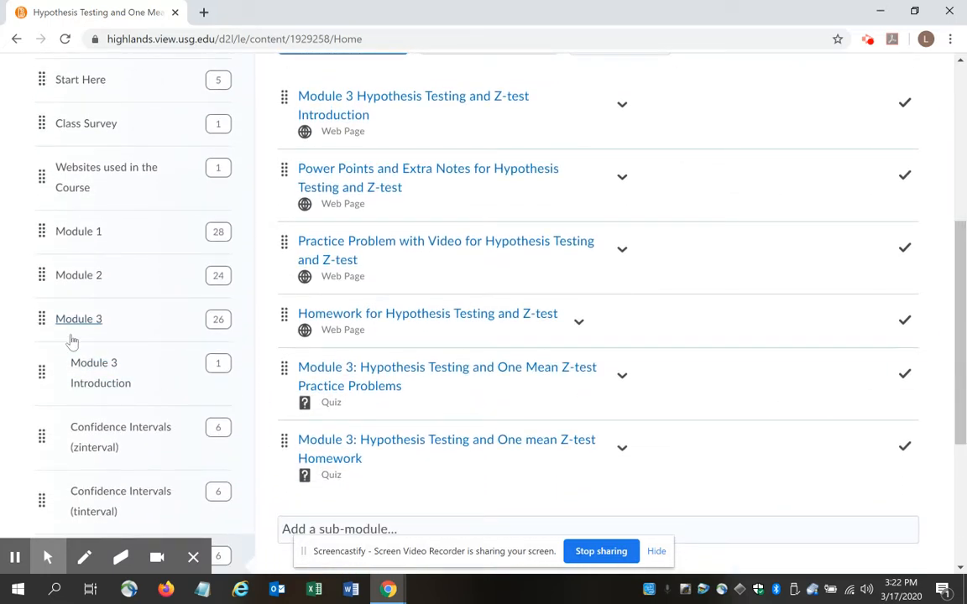
left_click(81, 326)
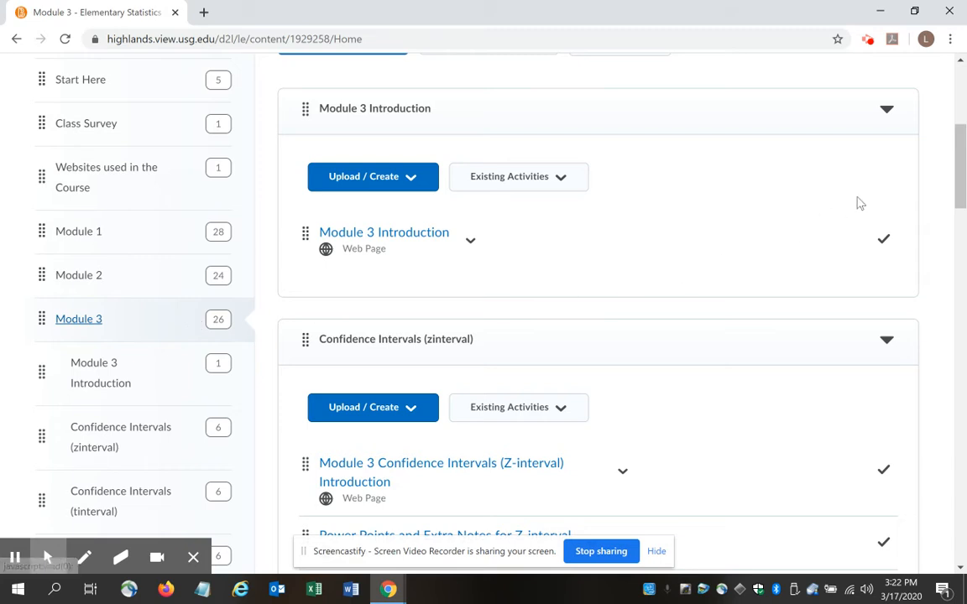
Locate the One Mean T-test sub-module within Module 3 and open its own page
left_click(959, 173)
left_click_drag(959, 172, 964, 450)
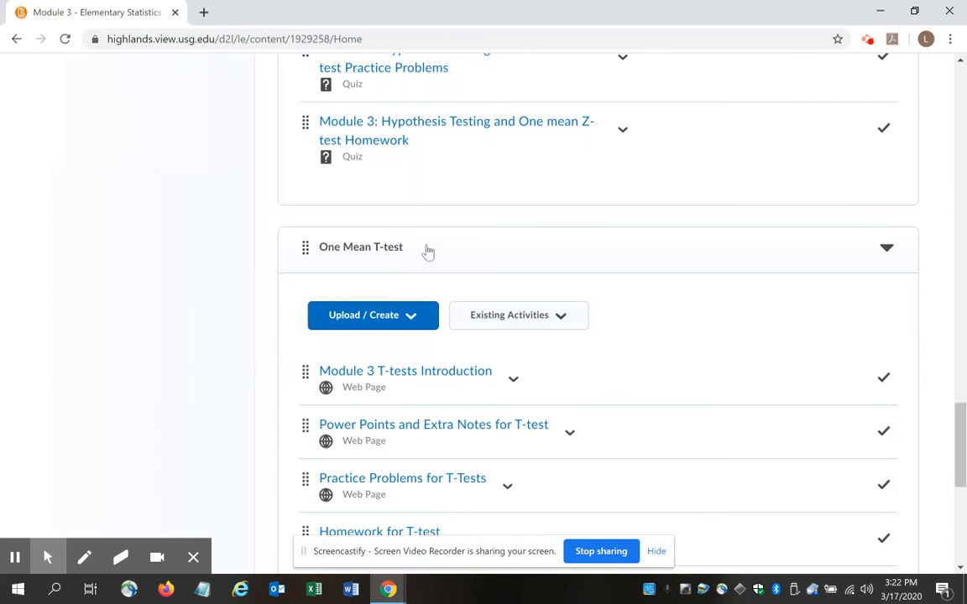
left_click(887, 250)
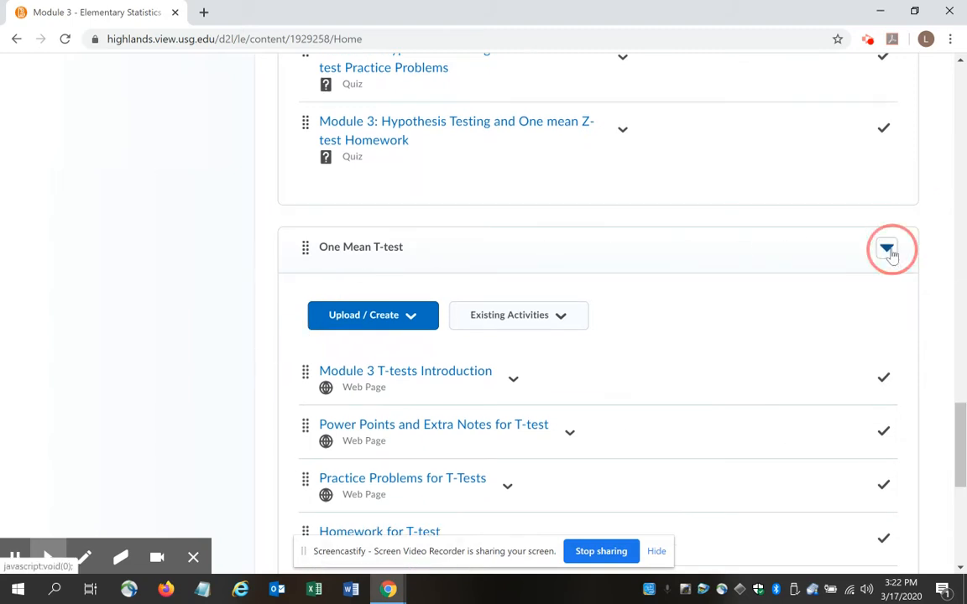
left_click_drag(956, 495, 925, 248)
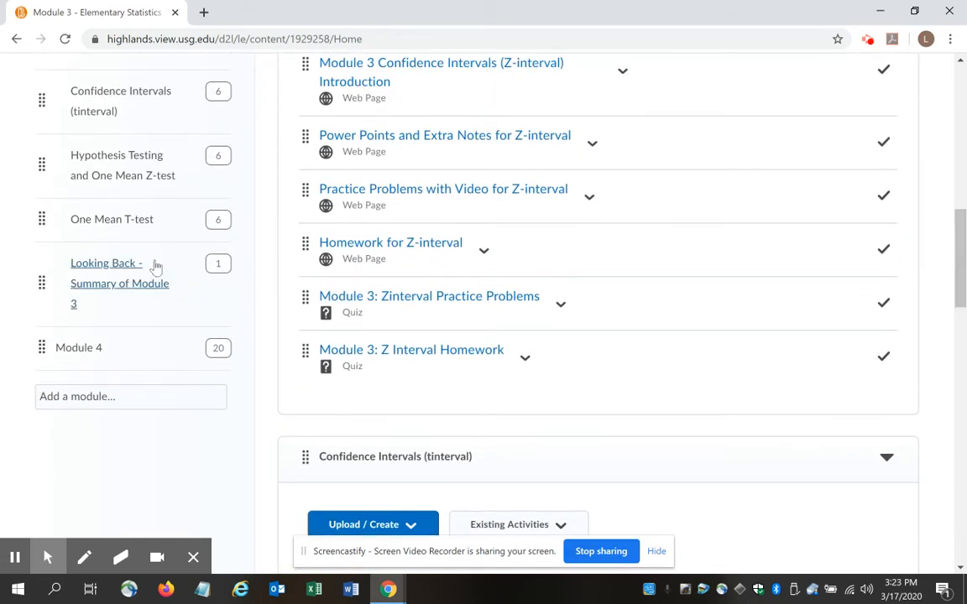
left_click(133, 225)
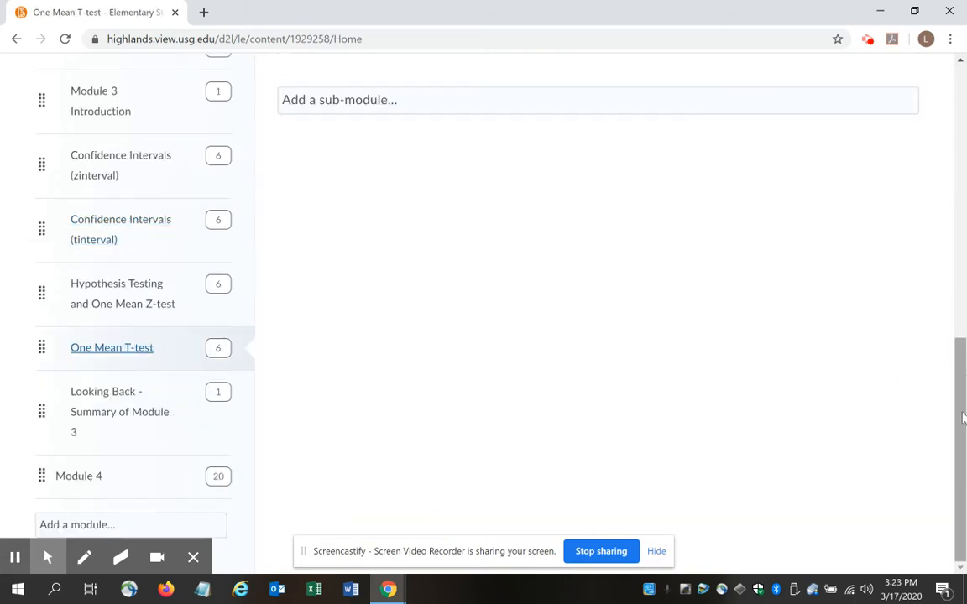
left_click_drag(962, 420, 914, 165)
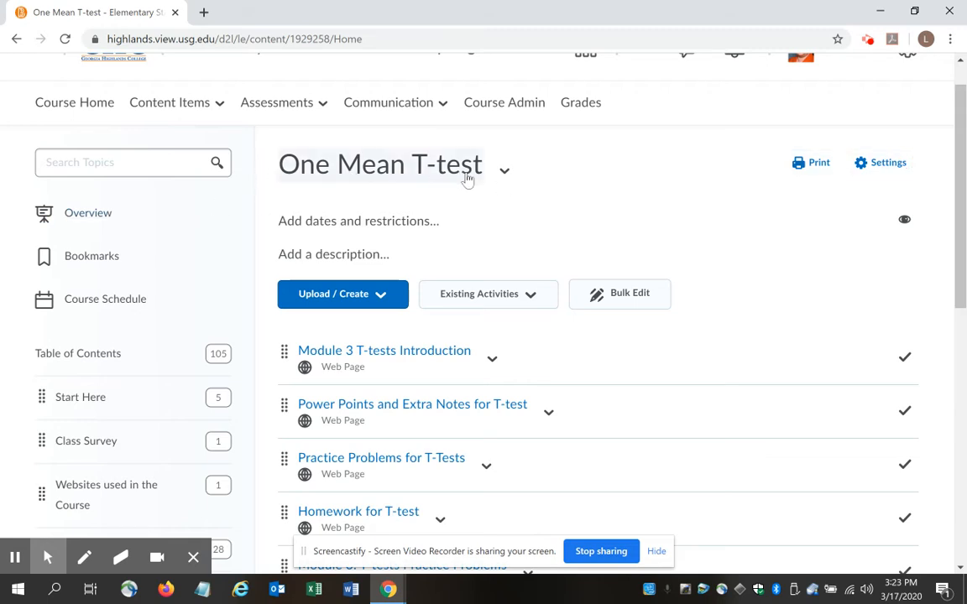
Delete the One Mean T-test module from Content only, keeping all associated files and activities in the course
left_click(505, 179)
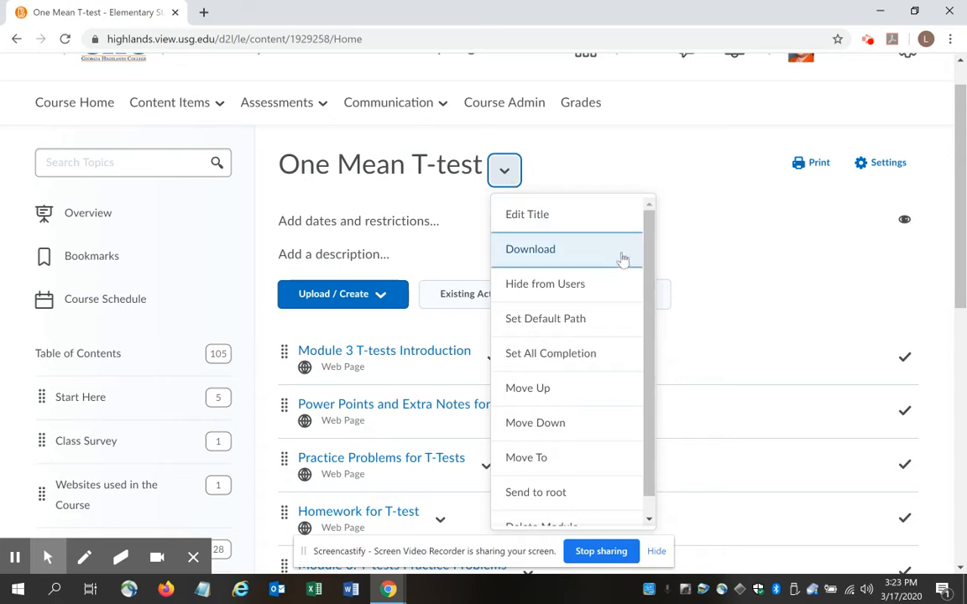
left_click_drag(643, 257, 648, 305)
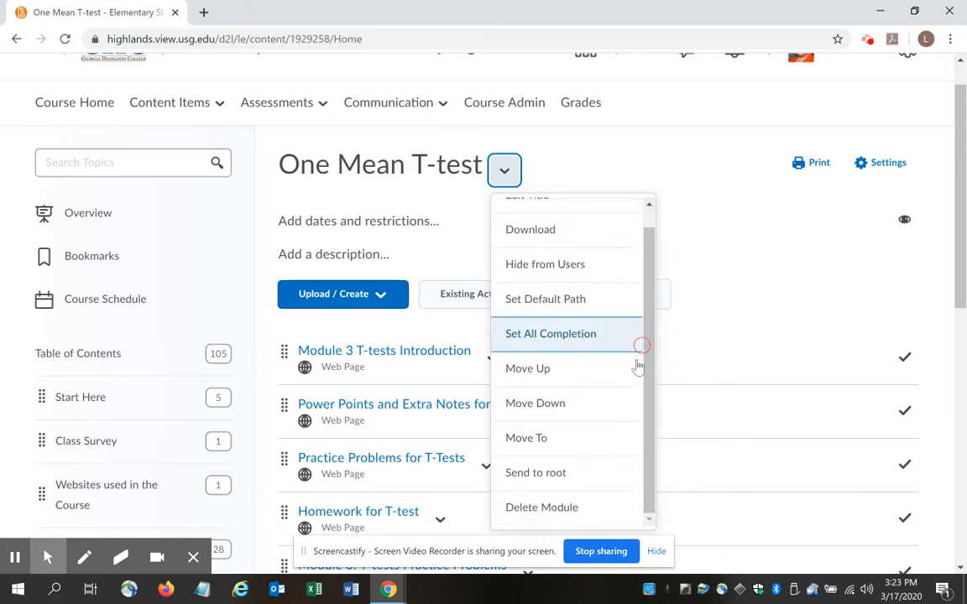
left_click(568, 510)
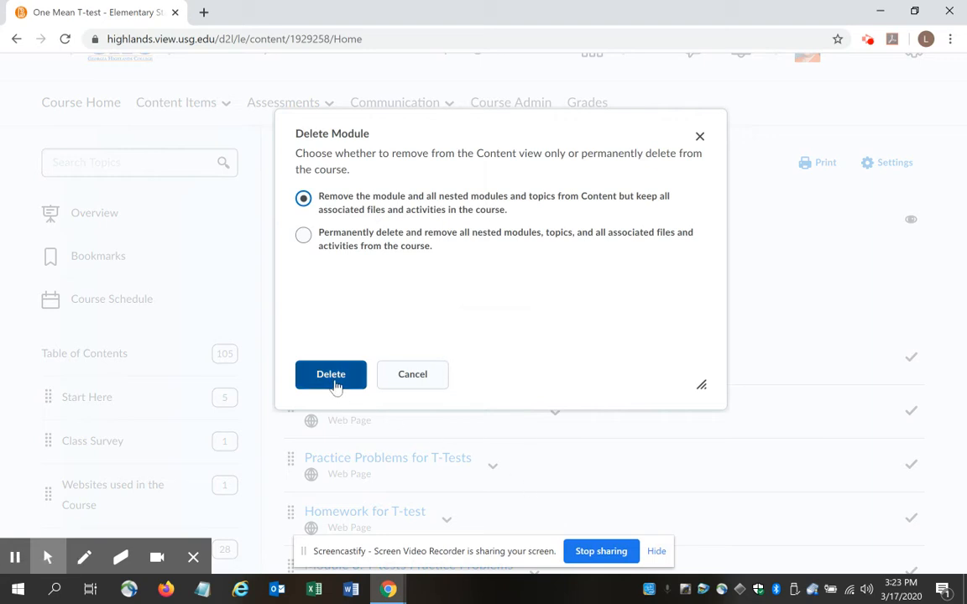
left_click(334, 386)
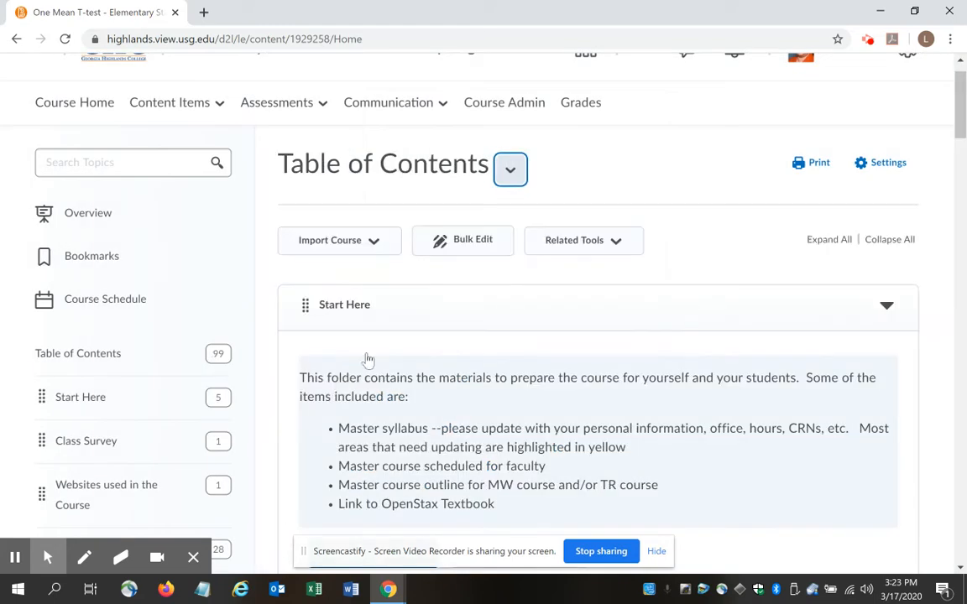
Open the Analysis of Variance (ANOVA) sub-module within Module 4
left_click_drag(962, 109, 963, 158)
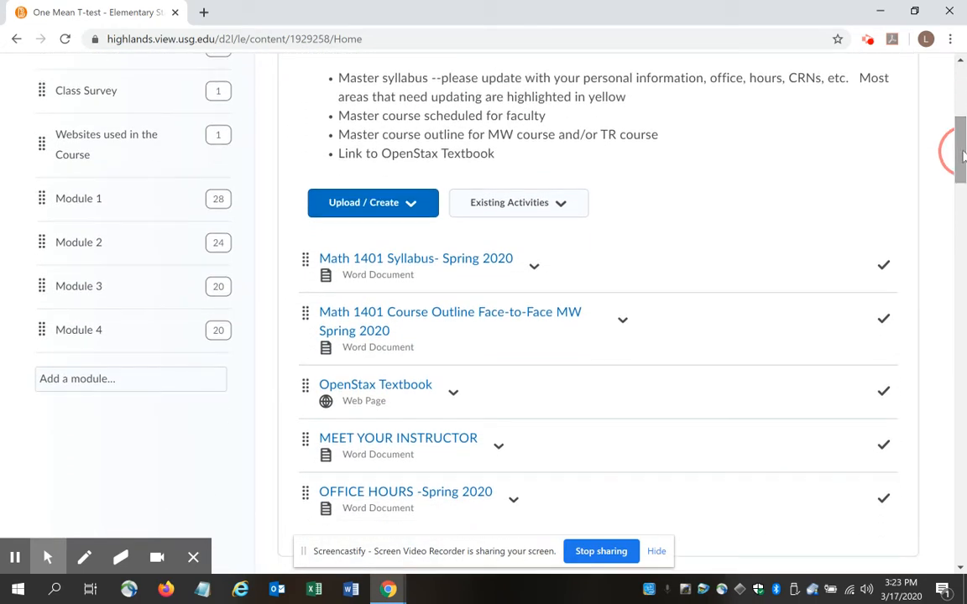
left_click(87, 340)
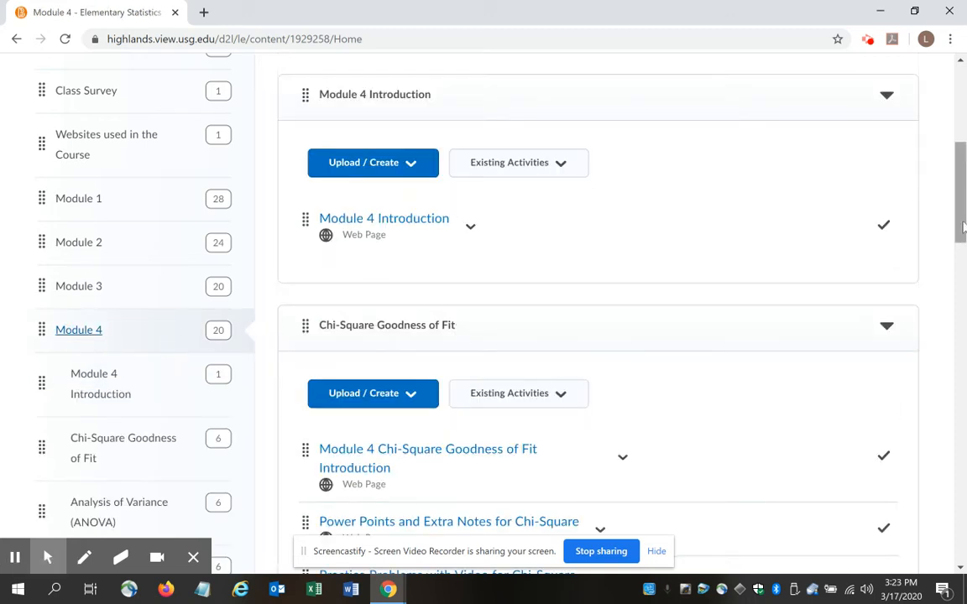
left_click_drag(963, 226, 958, 250)
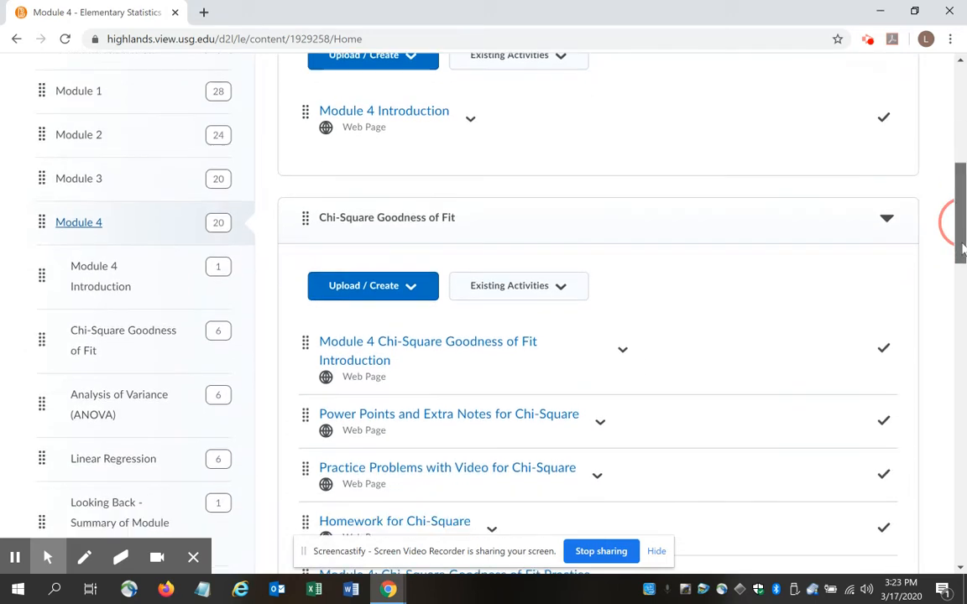
left_click(139, 402)
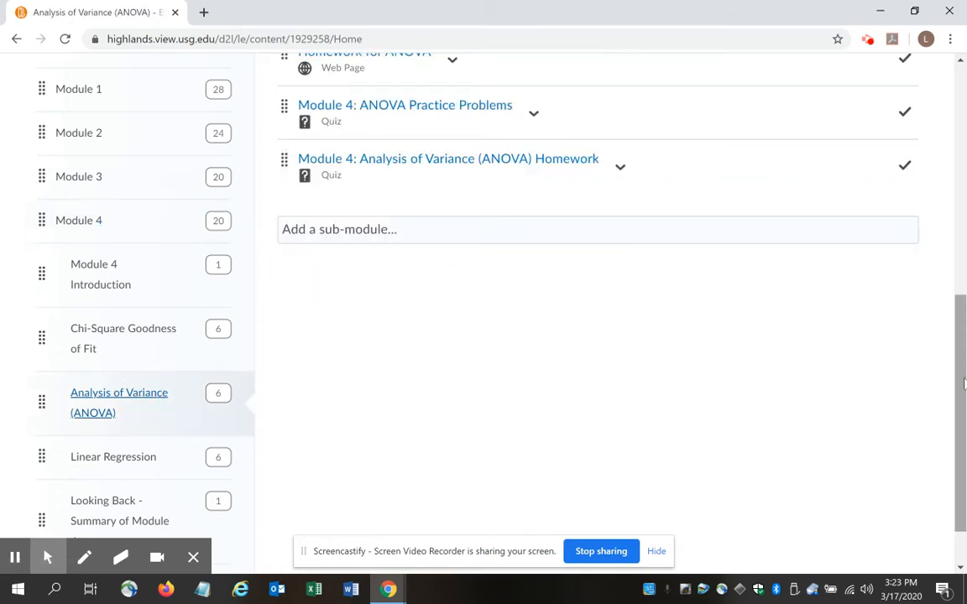
scroll(955, 377, "up", 5)
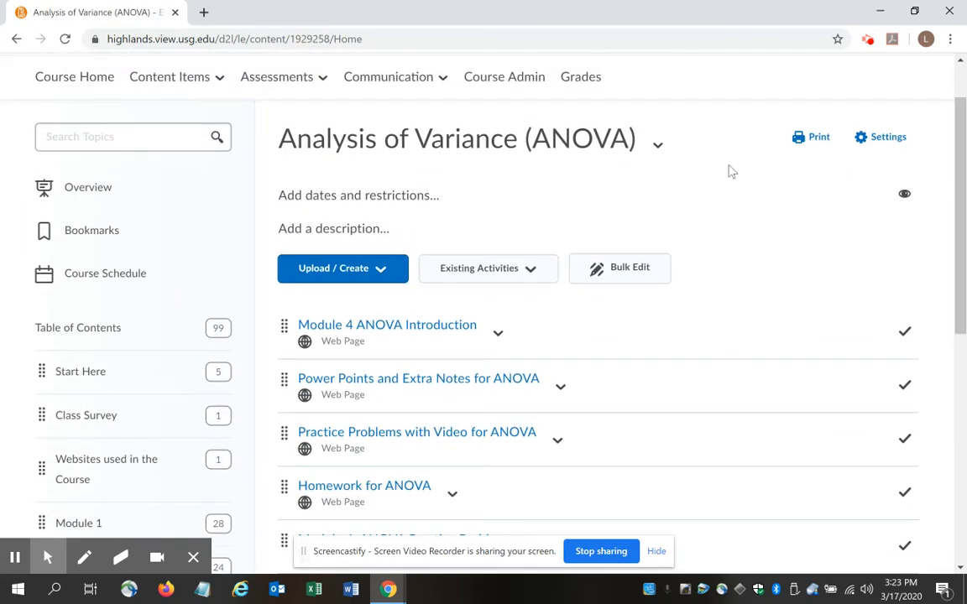
Delete the Analysis of Variance (ANOVA) module from Content only, keeping its associated files and activities
left_click(662, 151)
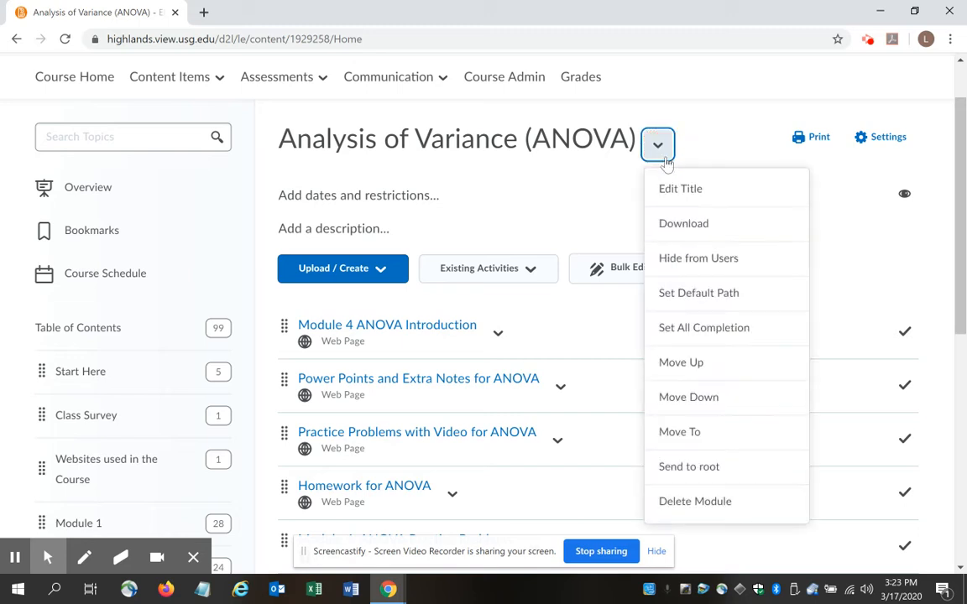
left_click(707, 502)
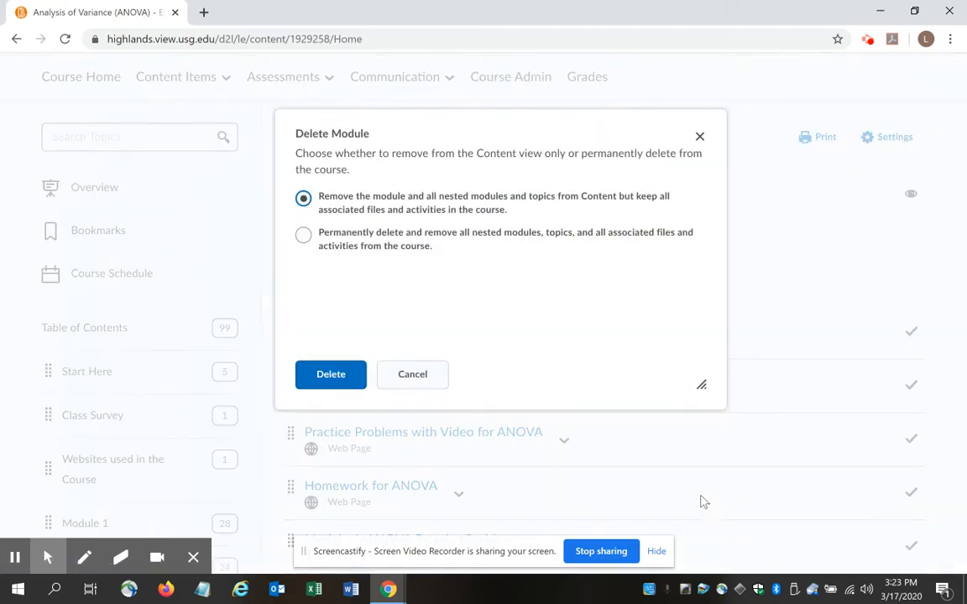
left_click(332, 378)
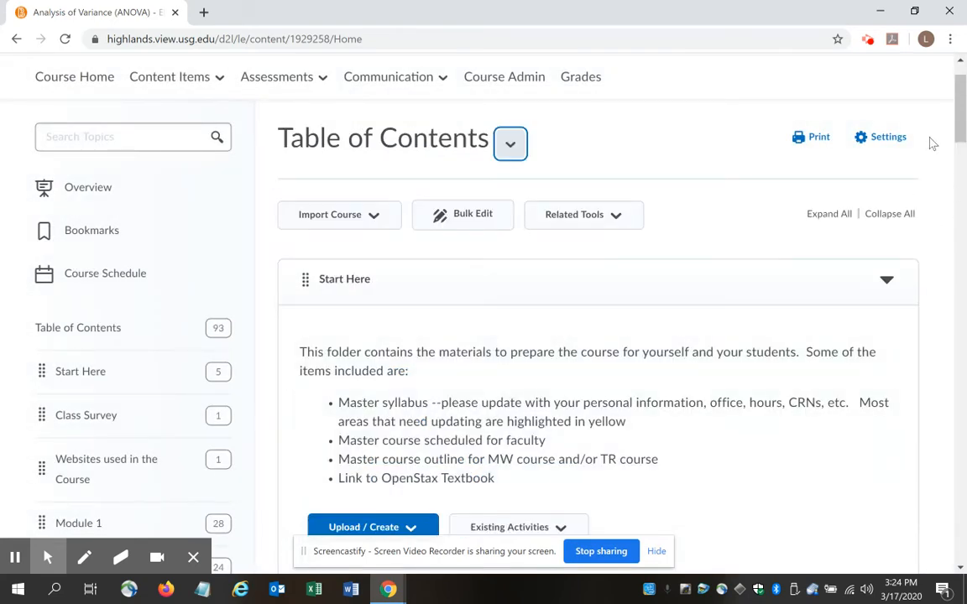
Open the course's quiz management page from the assessments
left_click(287, 82)
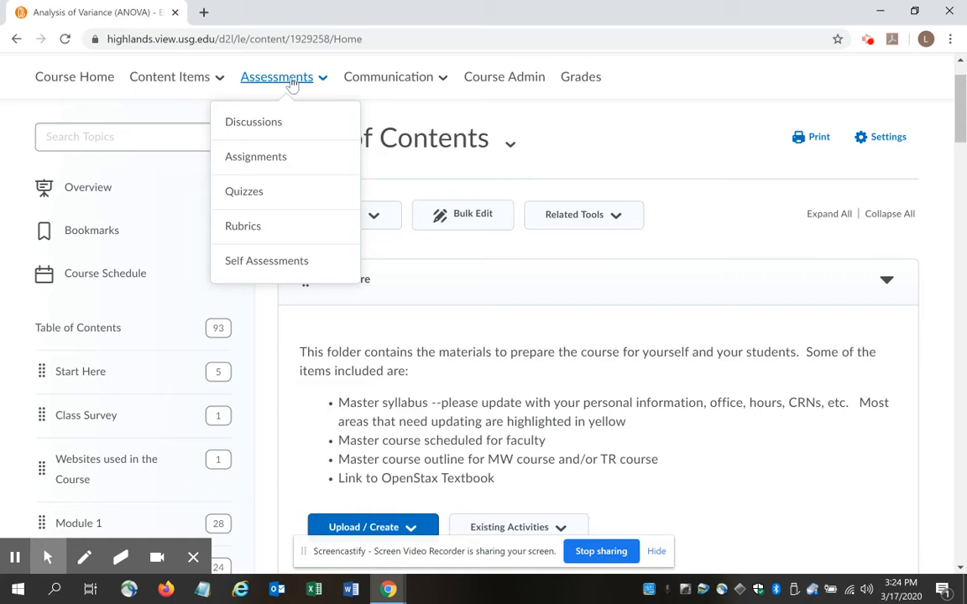
left_click(277, 198)
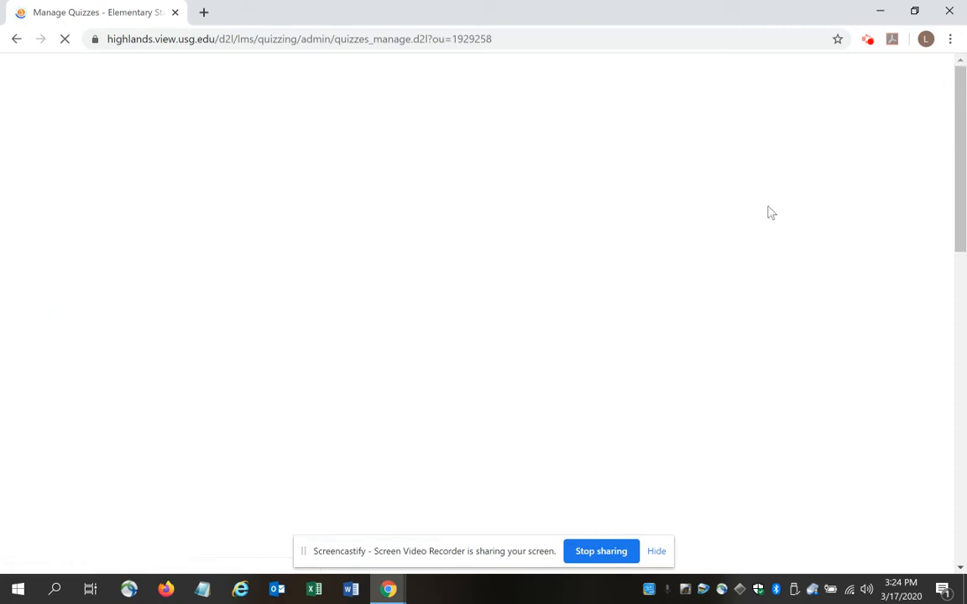
left_click_drag(959, 129, 962, 149)
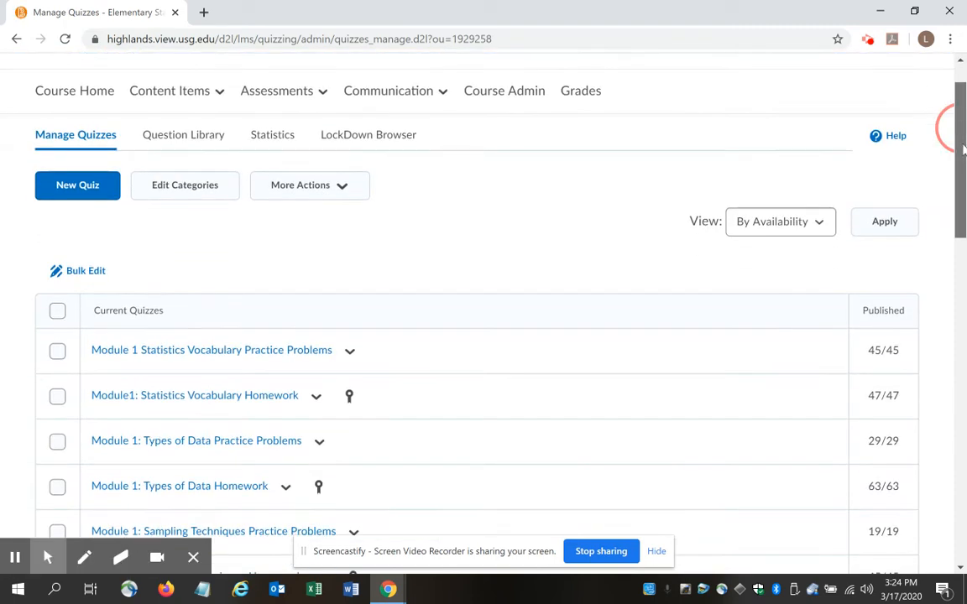
left_click(345, 190)
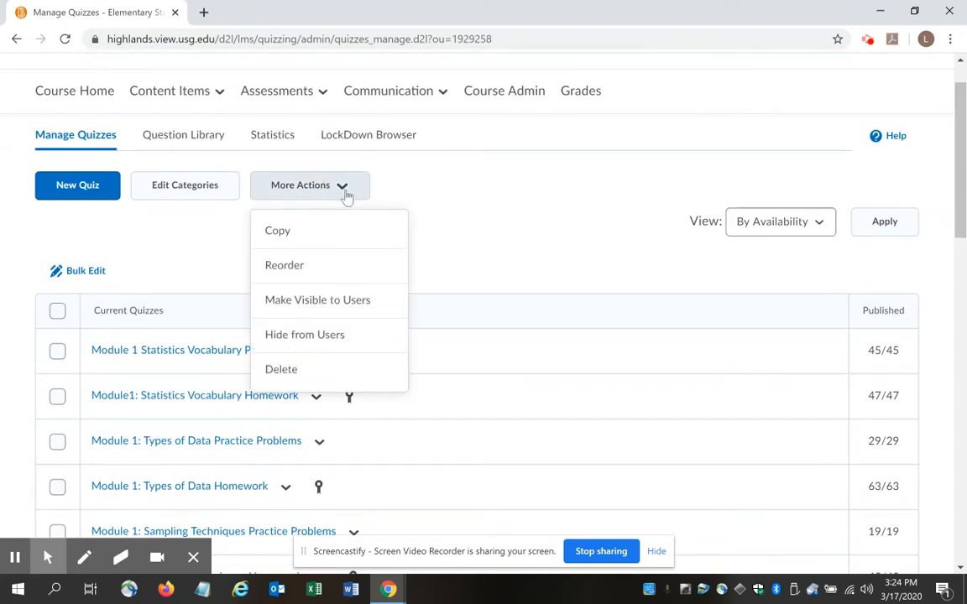
left_click(327, 374)
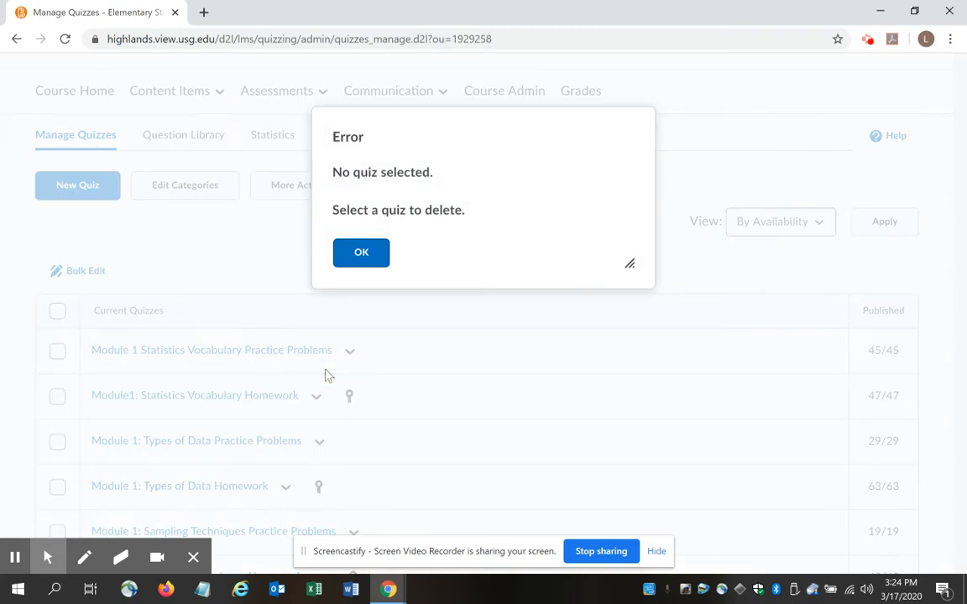
left_click(361, 252)
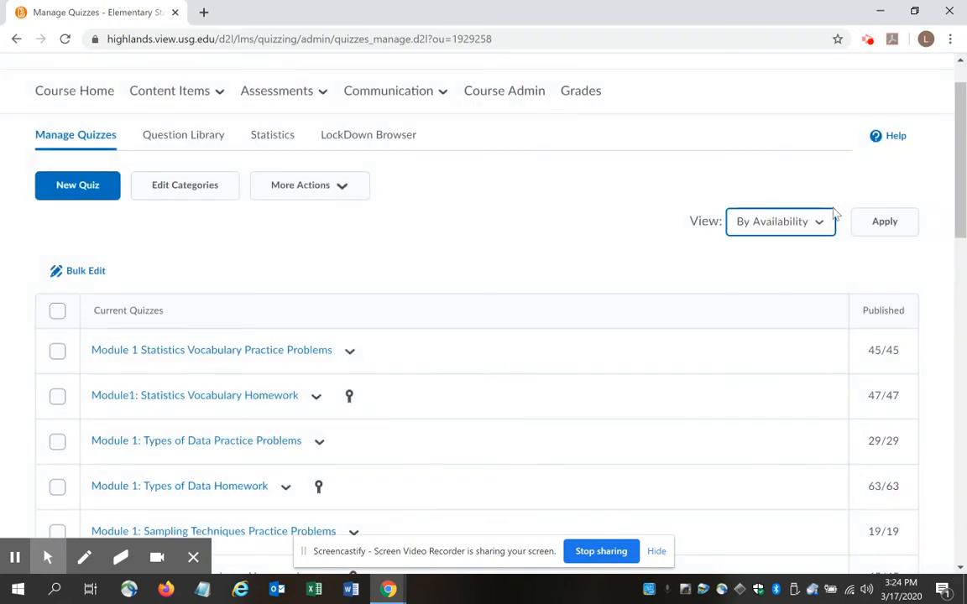
Delete the Module 3 T-tests Practice Problems and One Mean T-Test Homework quizzes, plus the Module 4 ANOVA Practice Problems and Analysis of Variance (ANOVA) Homework quizzes
mouse_move(960, 134)
left_mouse_down()
mouse_move(963, 334)
mouse_move(950, 415)
mouse_move(774, 436)
left_mouse_up()
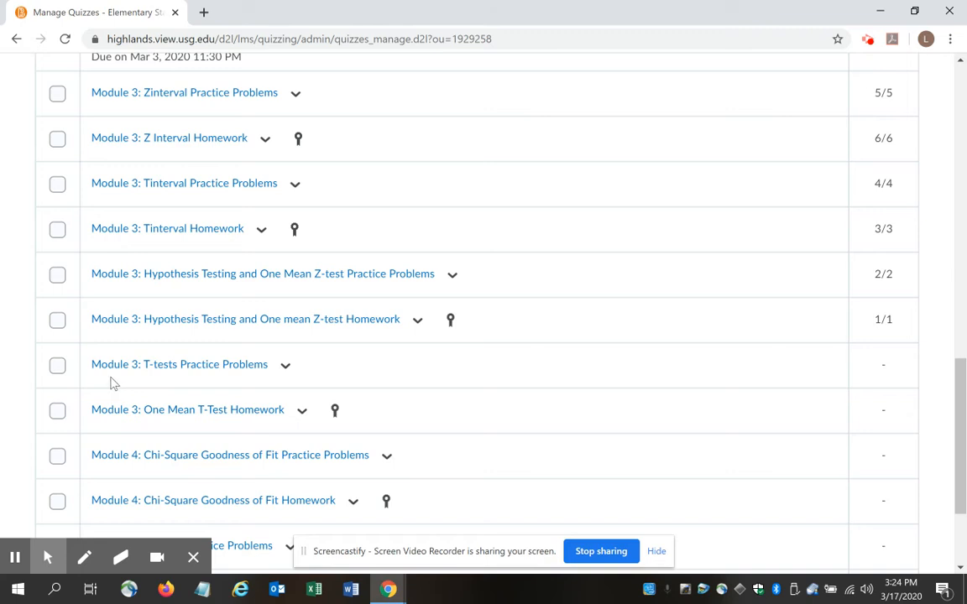
left_click(58, 366)
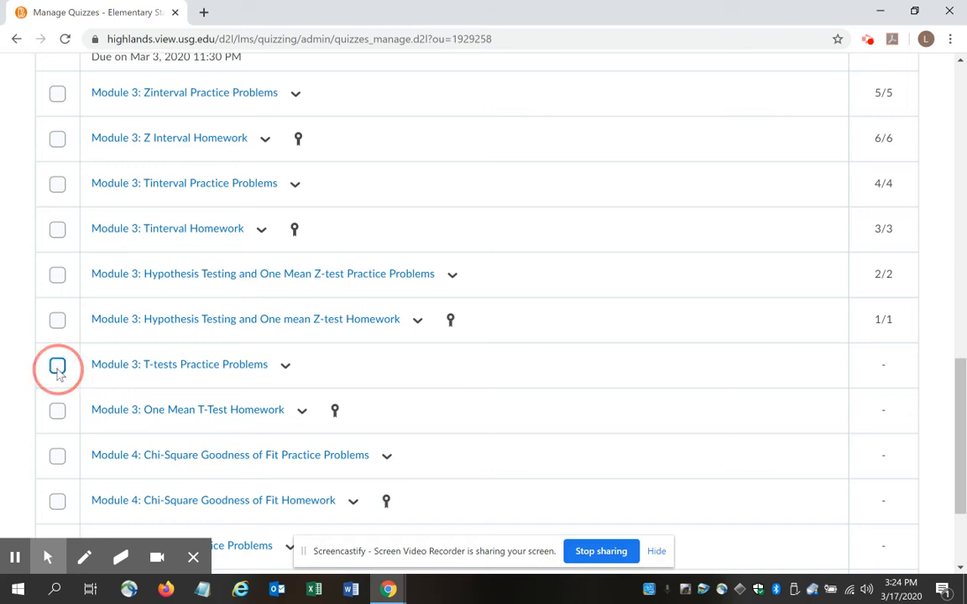
left_click(57, 411)
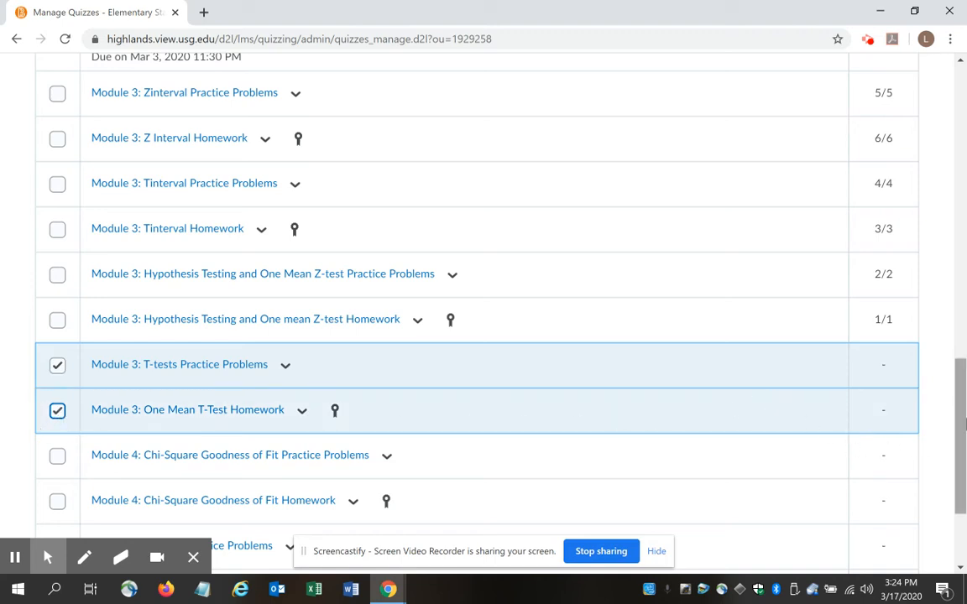
left_click_drag(963, 423, 965, 482)
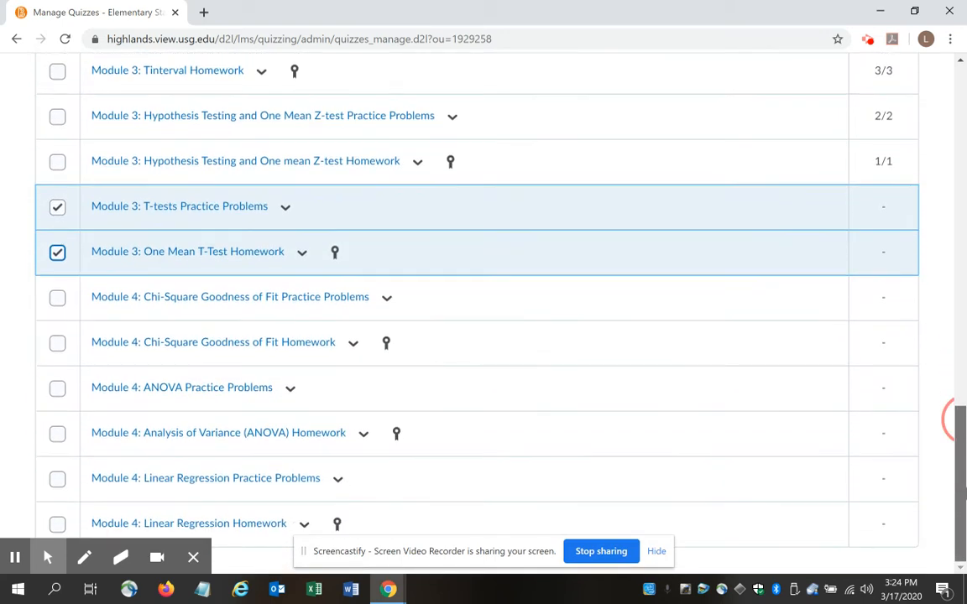
left_click(58, 390)
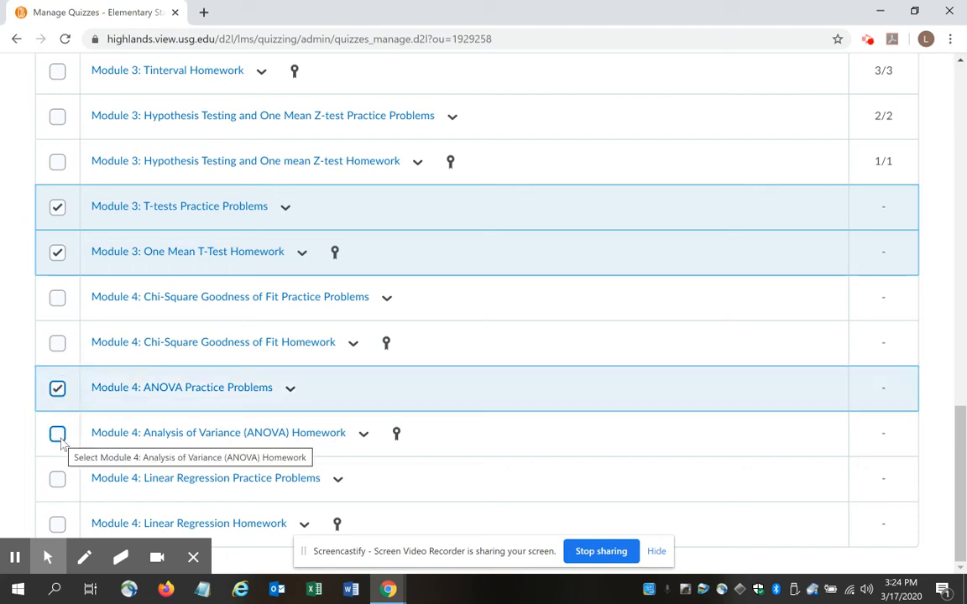
left_click(58, 435)
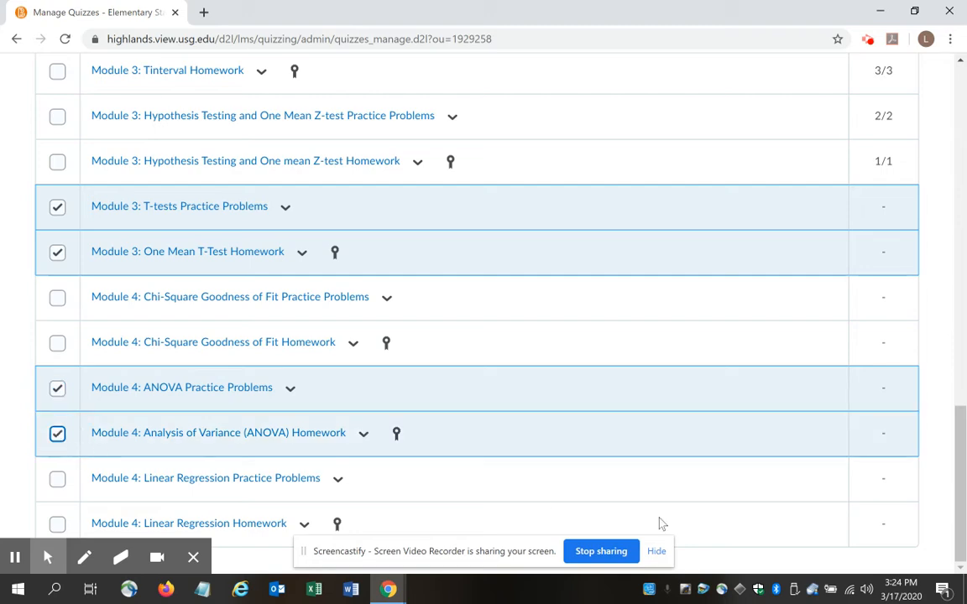
left_click_drag(956, 487, 964, 163)
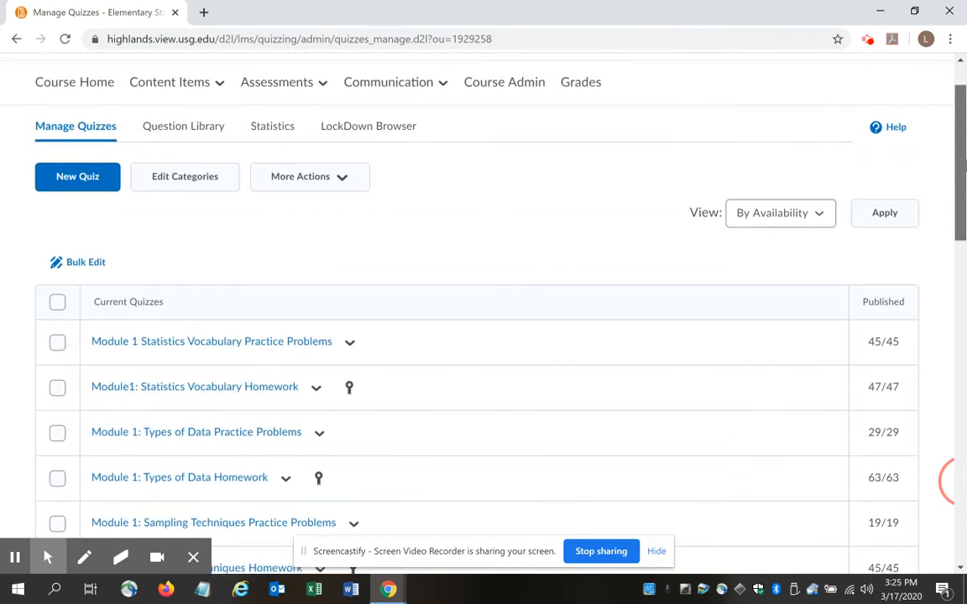
left_click(344, 178)
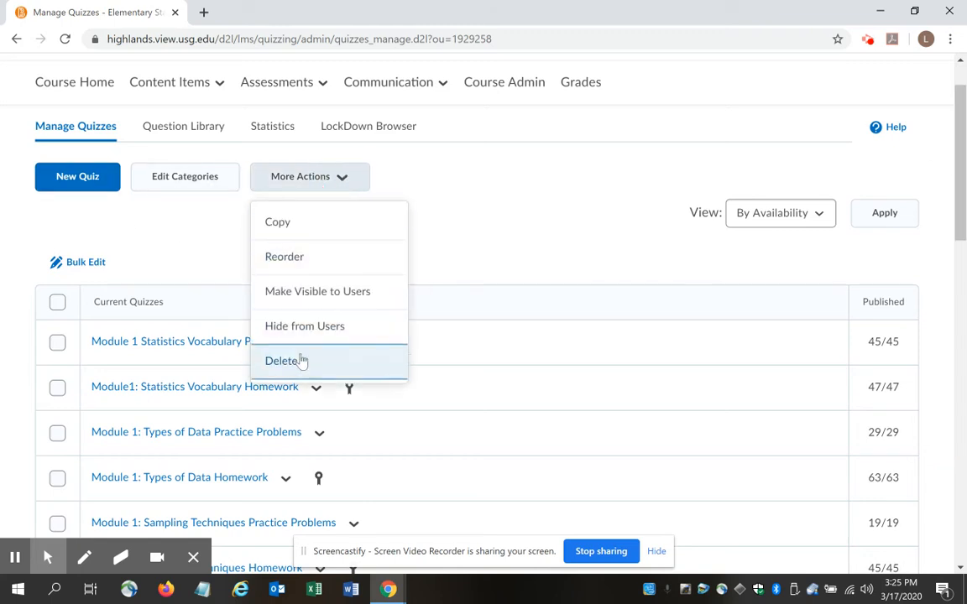
left_click(295, 368)
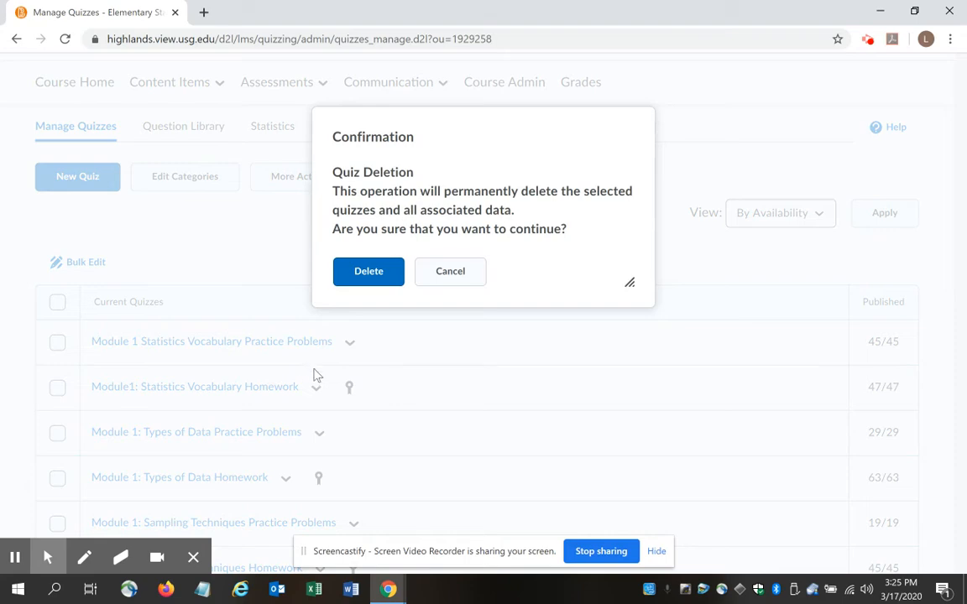
left_click(369, 272)
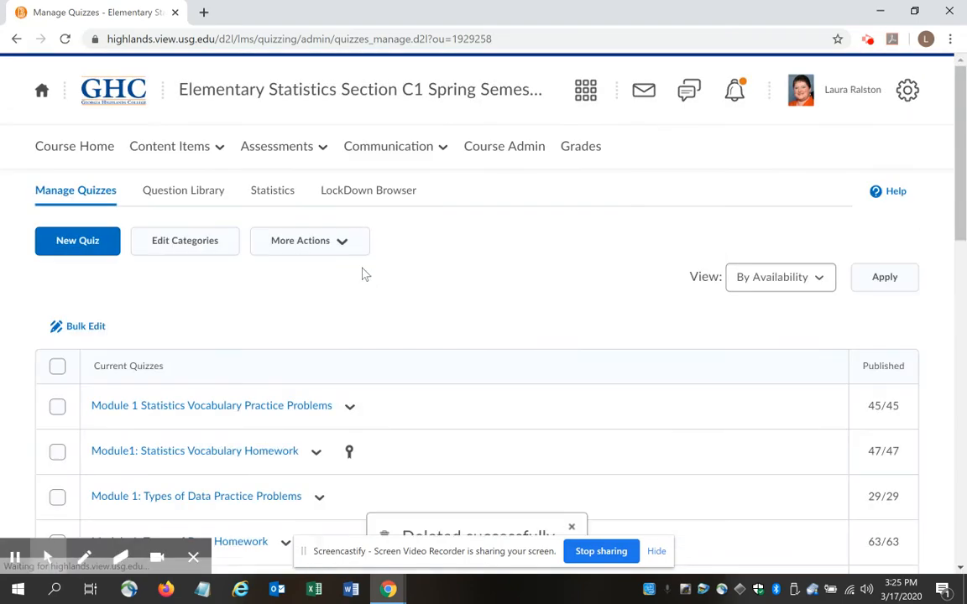
Open the course's grade item management list from the gradebook
left_click(591, 153)
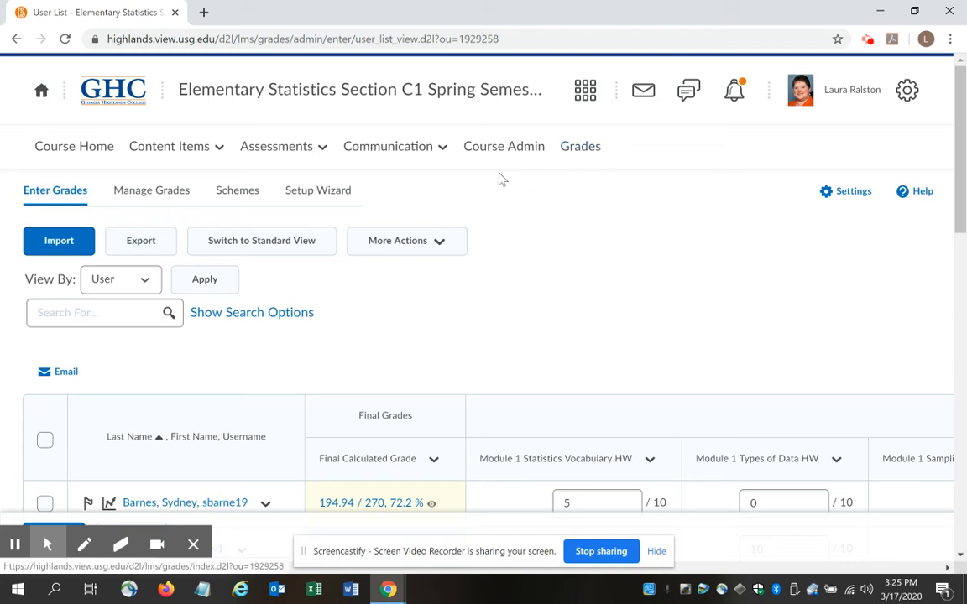
left_click(168, 193)
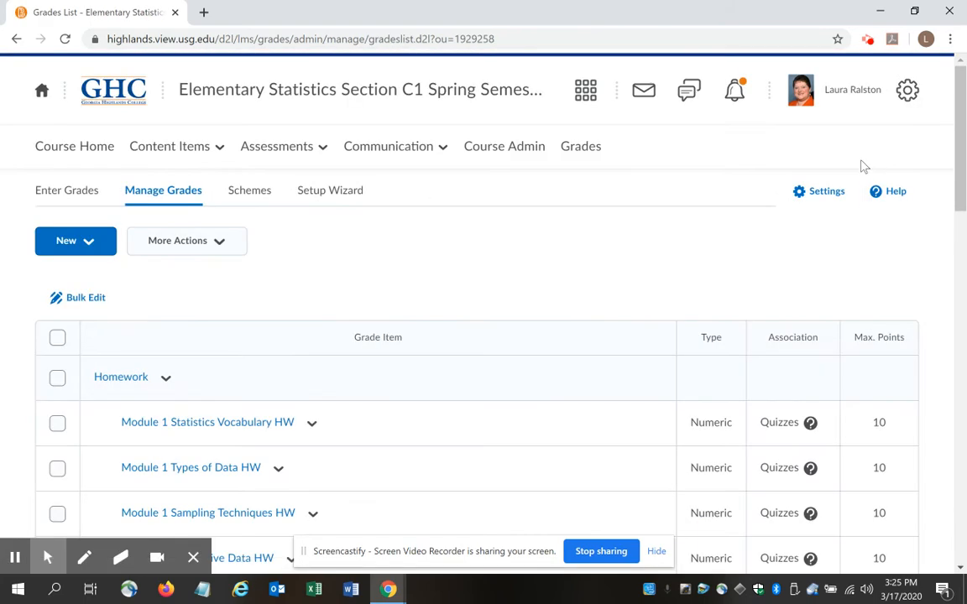
Select the Module 3 One-mean t-test HW, Module 4 ANOVA HW and Class Participation Activity #5 to #8 items in the grades list
left_click_drag(957, 141, 959, 293)
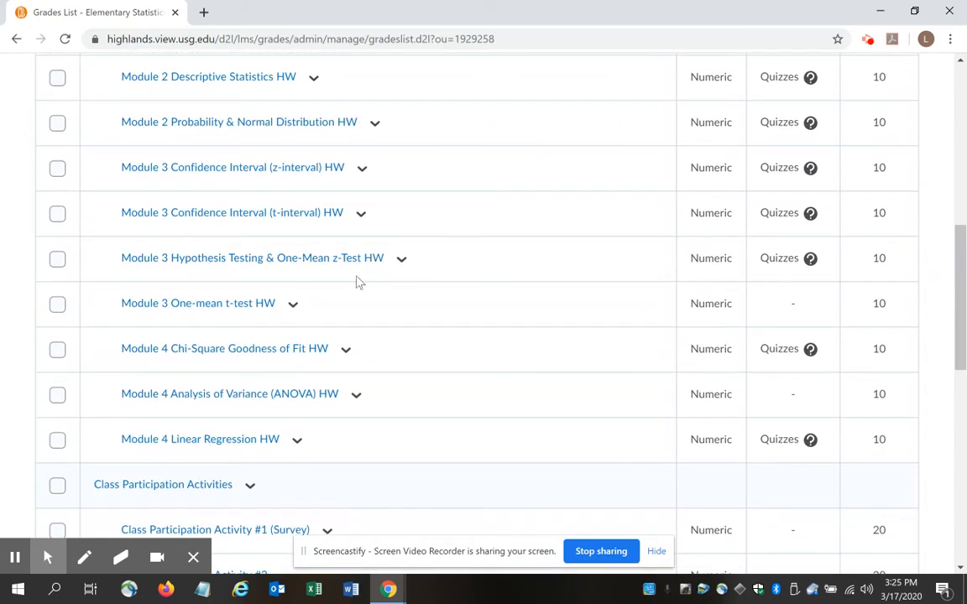
left_click(57, 305)
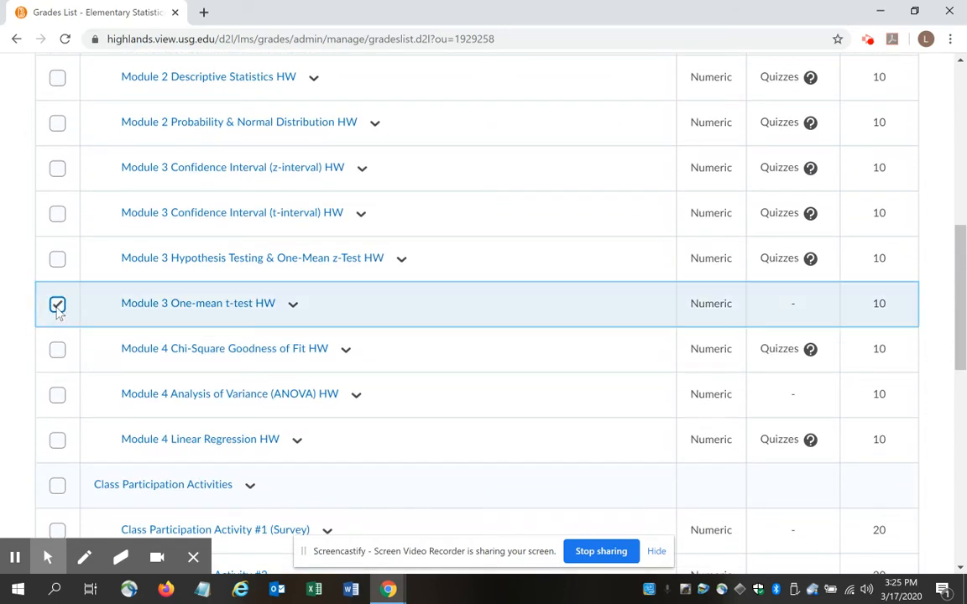
left_click(58, 398)
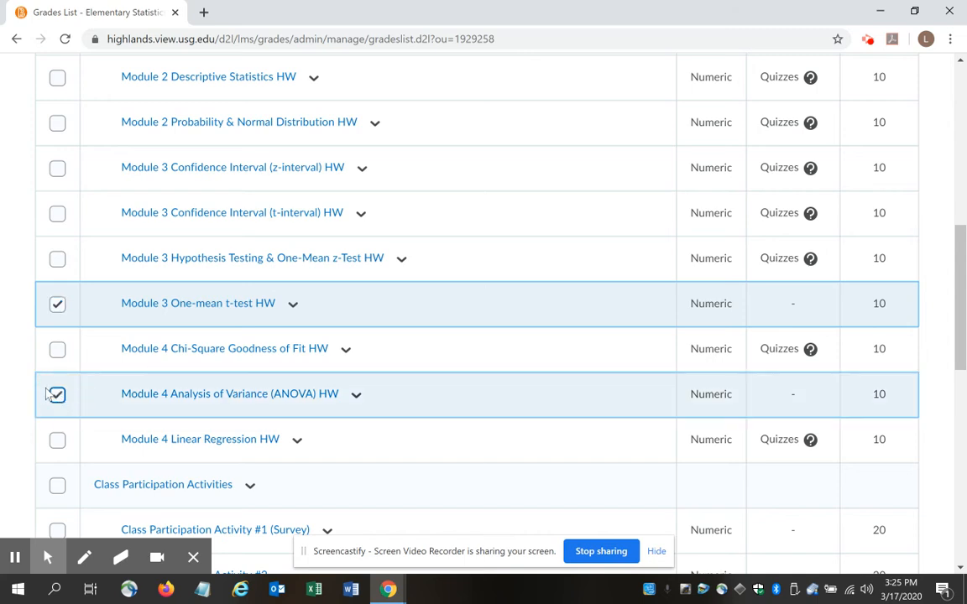
left_click_drag(959, 270, 943, 385)
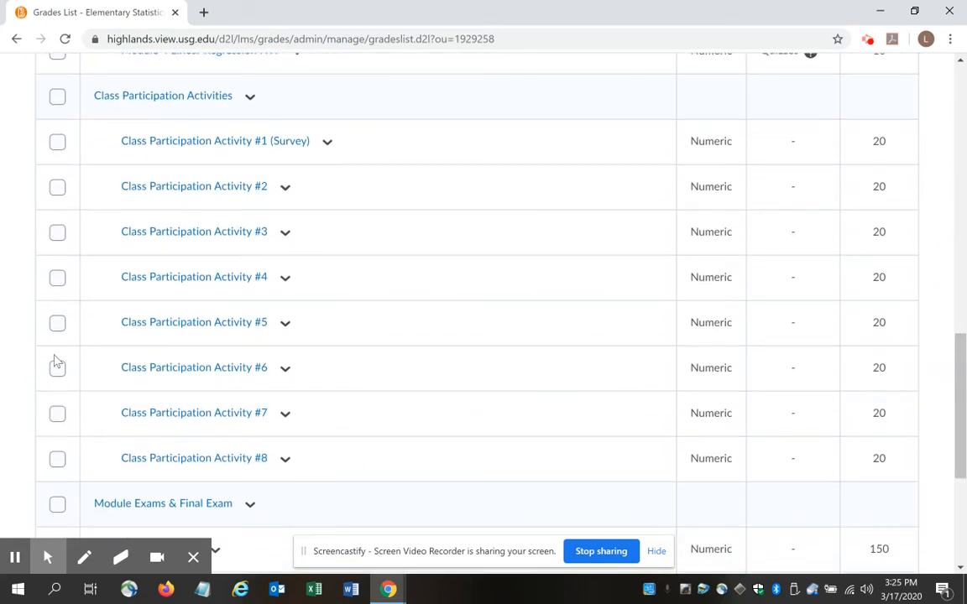
left_click(57, 324)
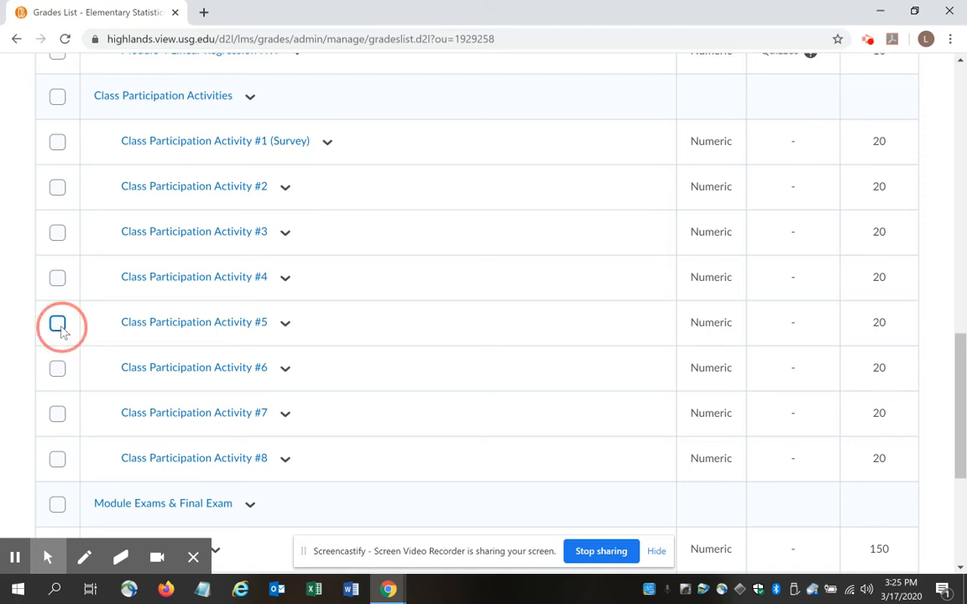
left_click(57, 374)
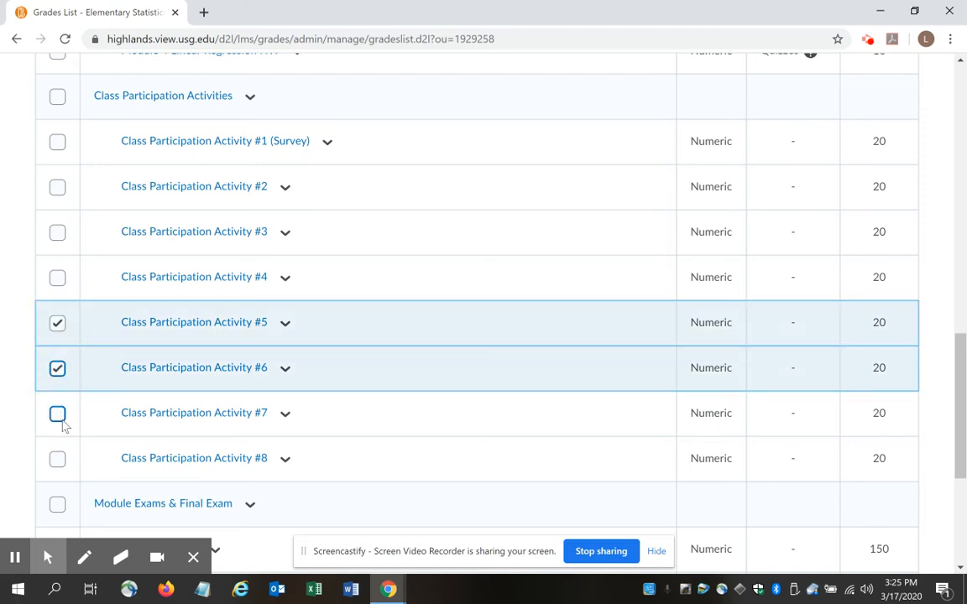
left_click(58, 416)
left_click(57, 461)
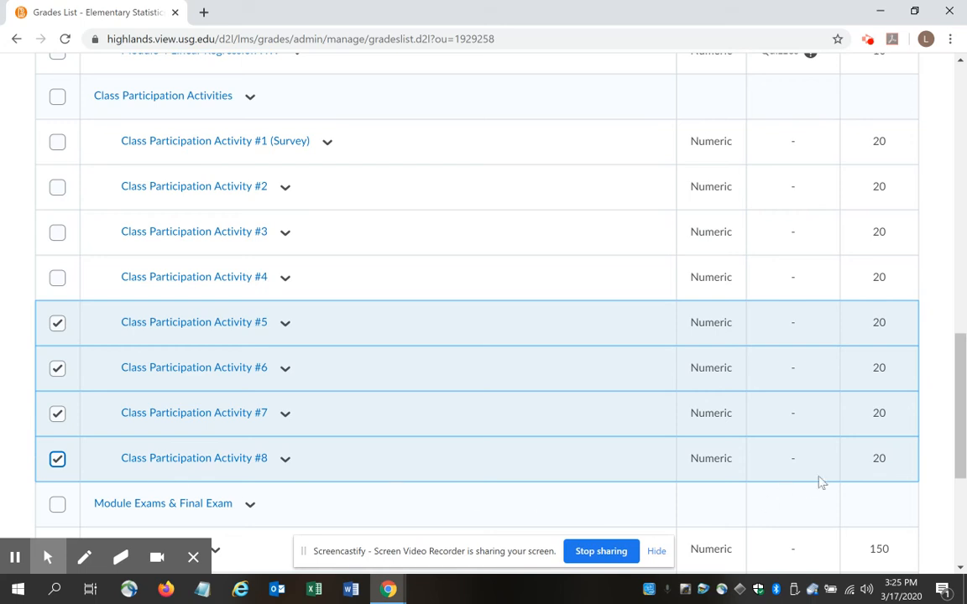
left_click_drag(963, 423, 936, 167)
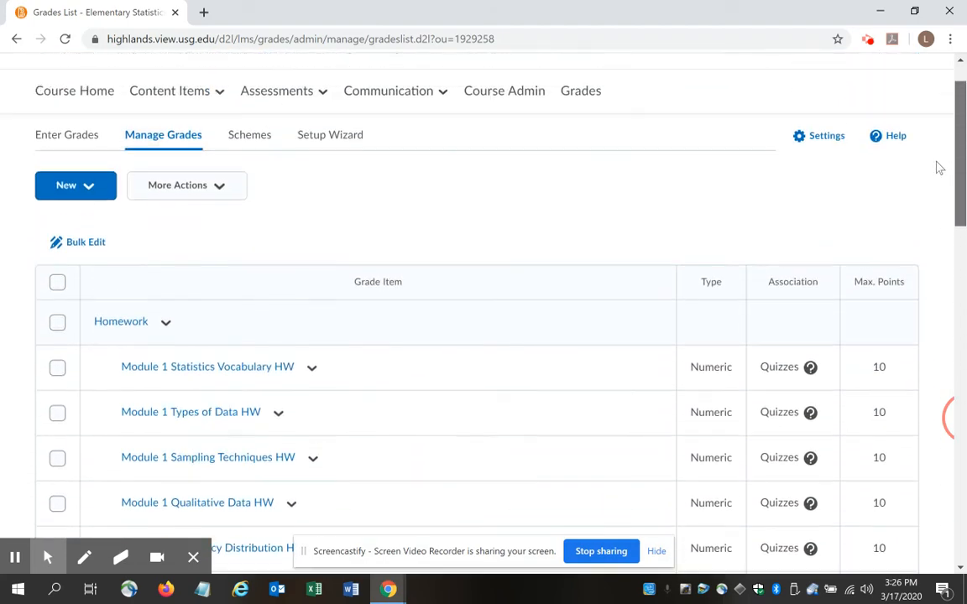
Bulk-delete the grade items Module 3 One-mean t-test HW, Module 4 Analysis of Variance (ANOVA) HW and Class Participation Activity #5 to #8
left_click(222, 243)
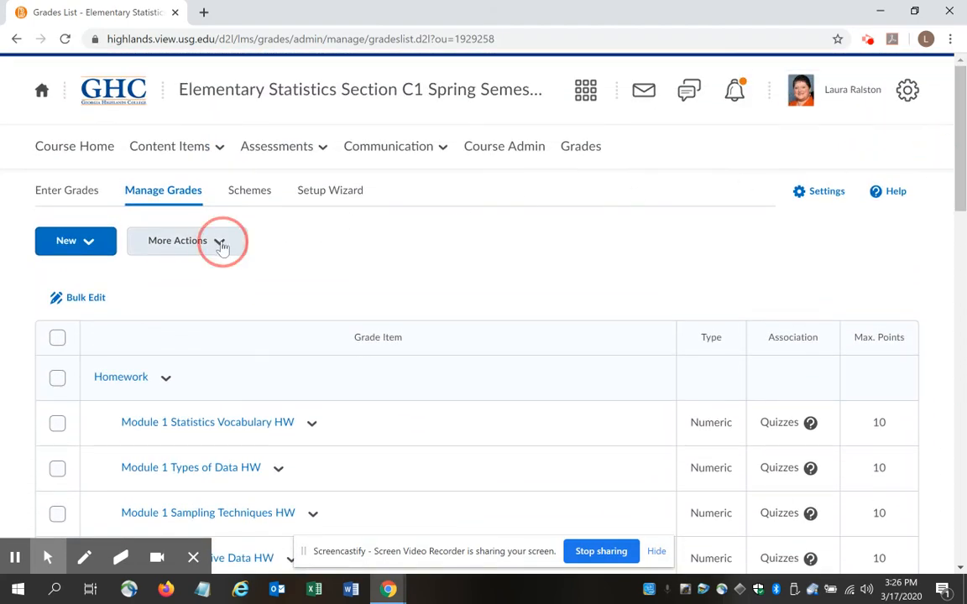
left_click(179, 427)
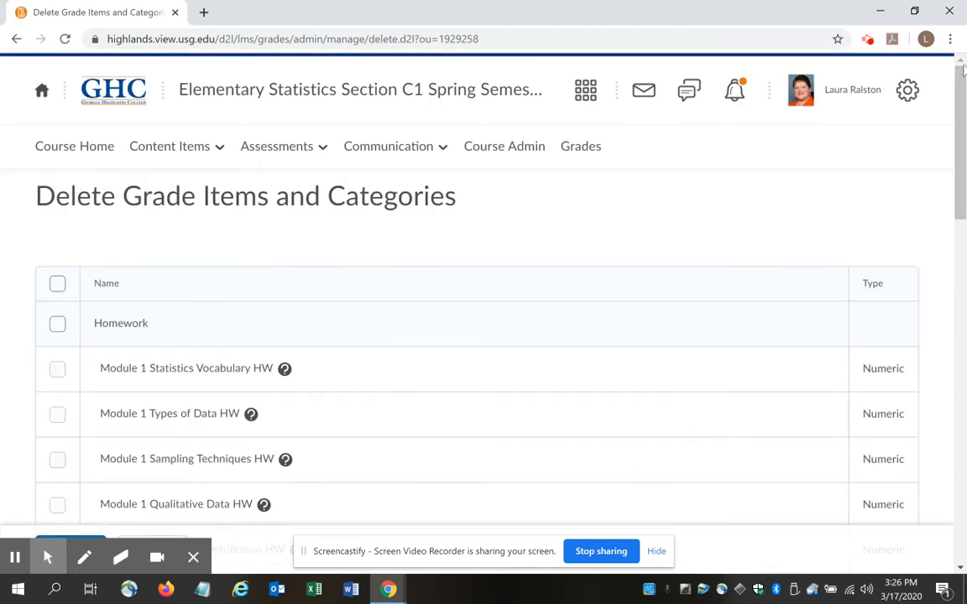
left_click_drag(962, 99, 963, 283)
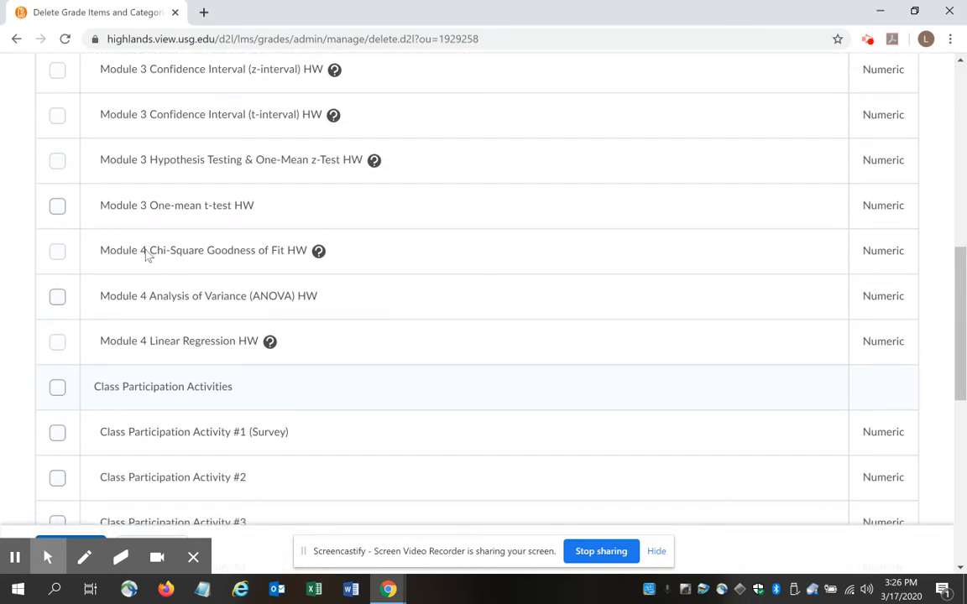
left_click(58, 208)
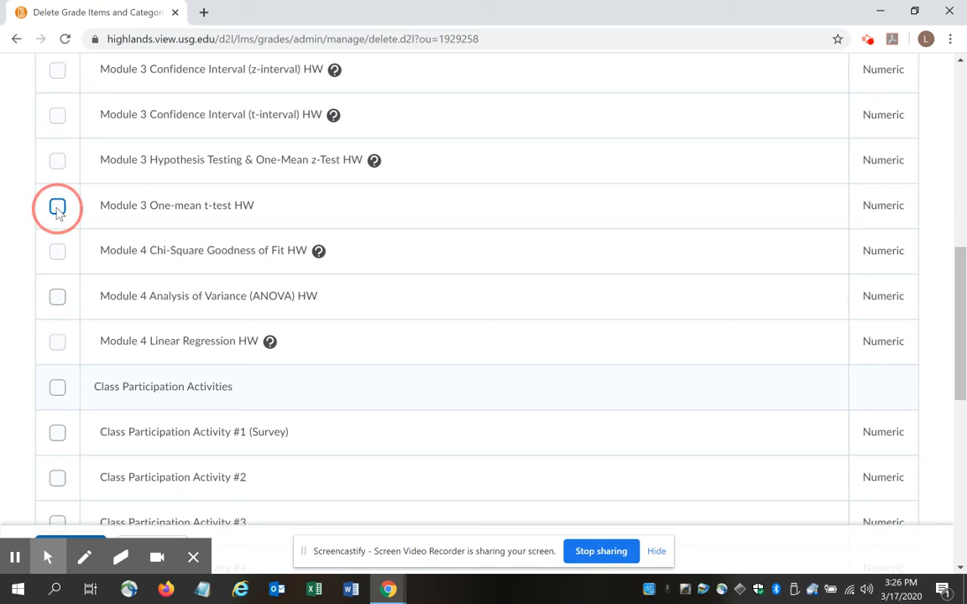
left_click(58, 296)
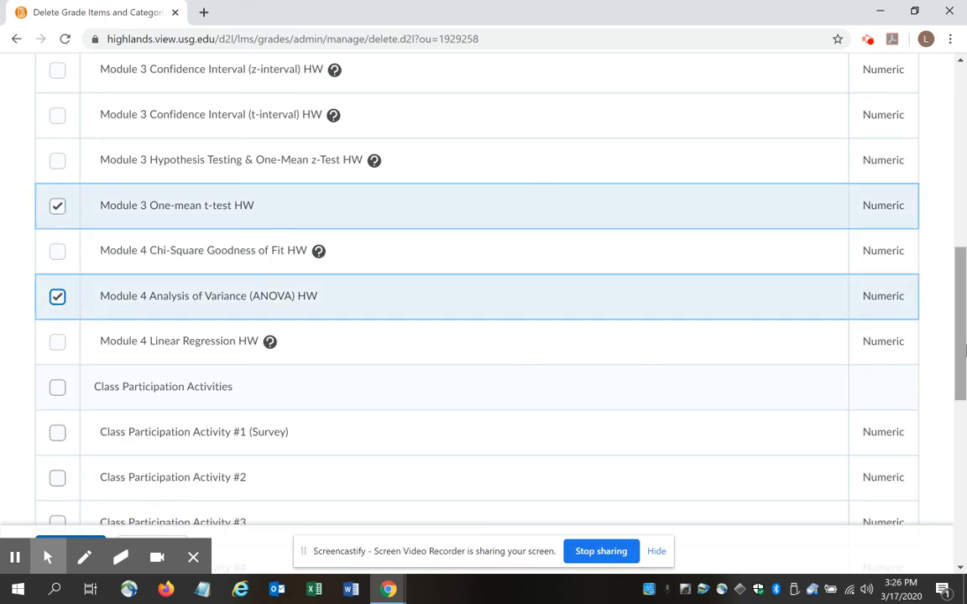
left_click_drag(964, 336, 964, 441)
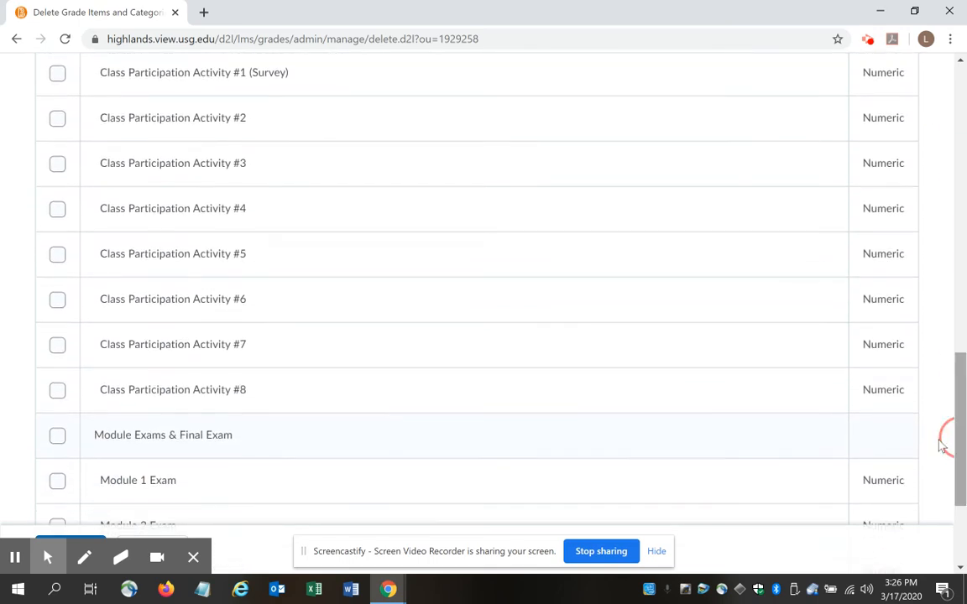
left_click(57, 254)
left_click(58, 300)
left_click(57, 345)
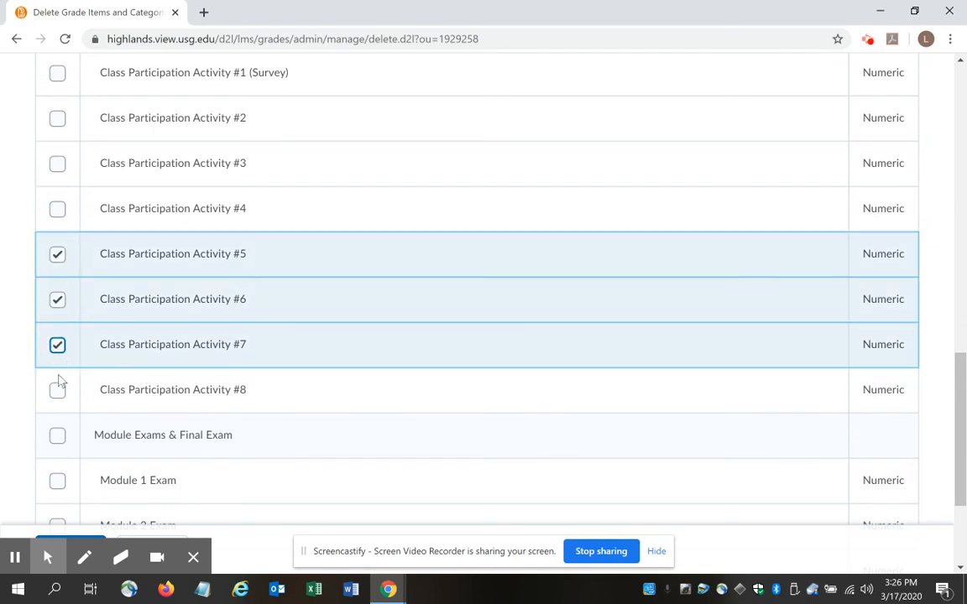
left_click(56, 393)
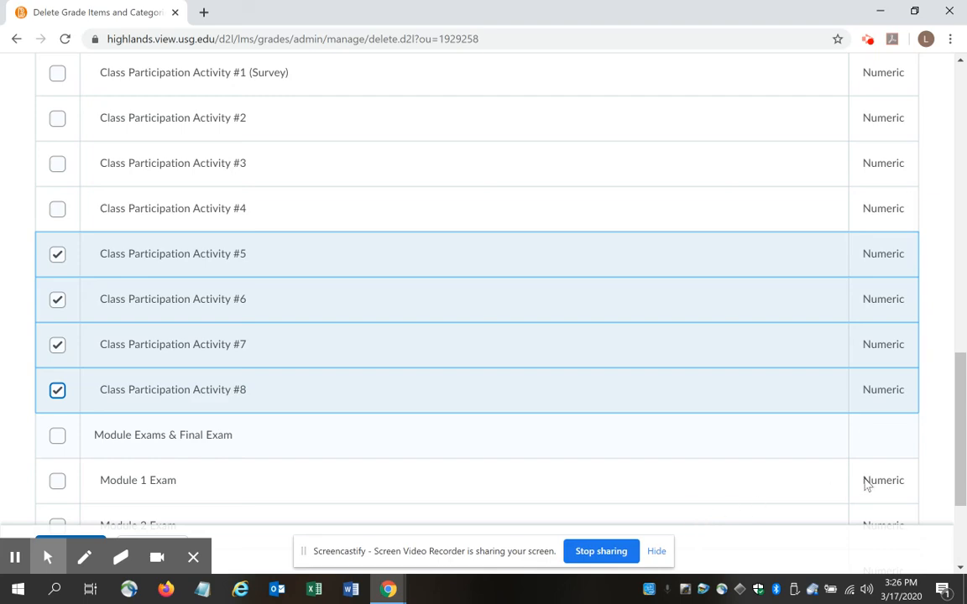
left_click_drag(961, 441, 965, 530)
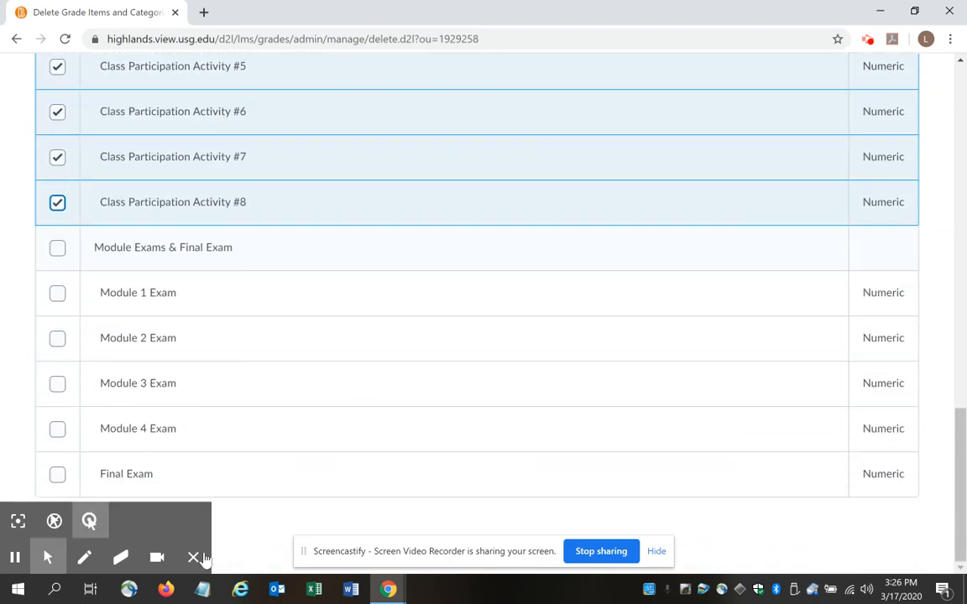
left_click(194, 558)
left_click(73, 544)
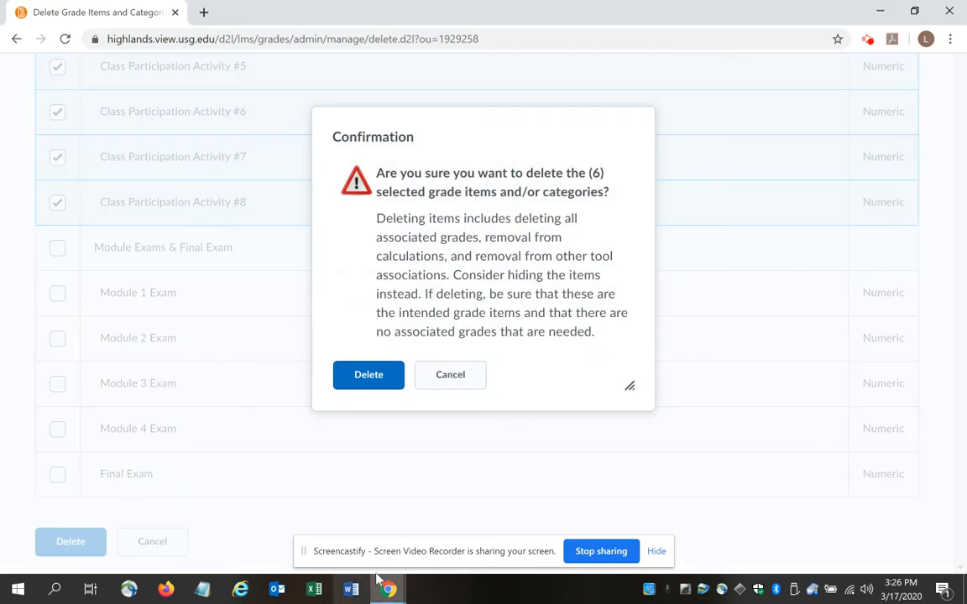
left_click(368, 377)
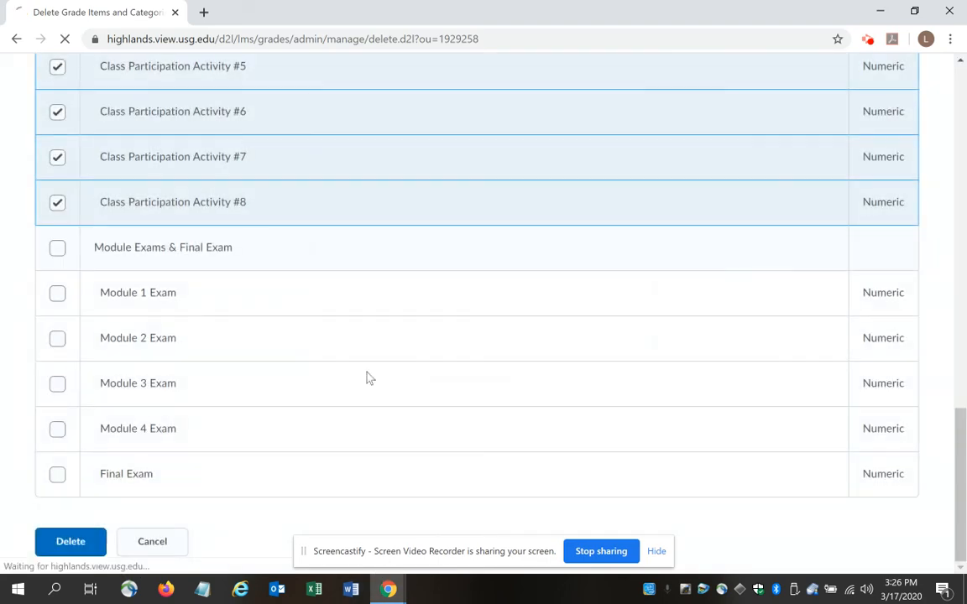